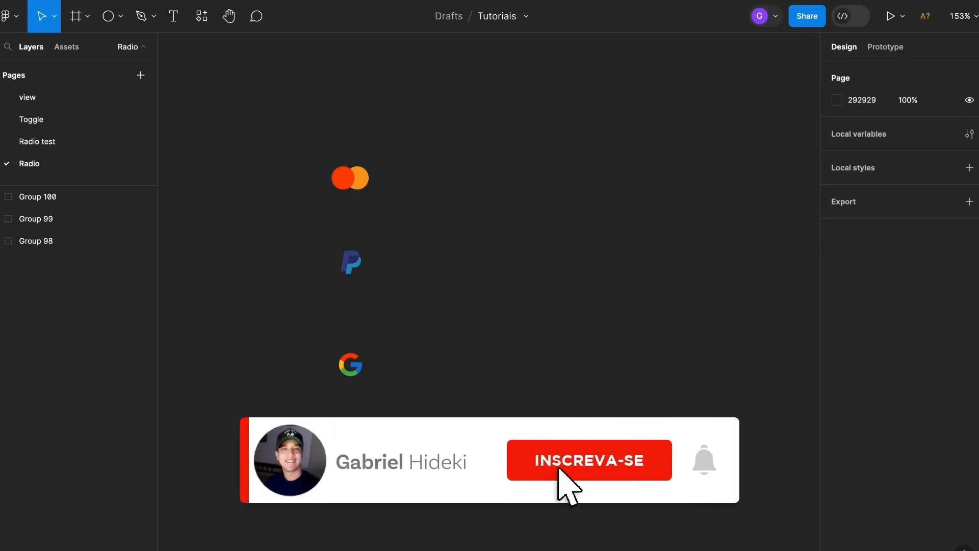
- Inspect the dimensions of the three payment icon groups, including the PayPal one
drag(242, 107, 453, 429)
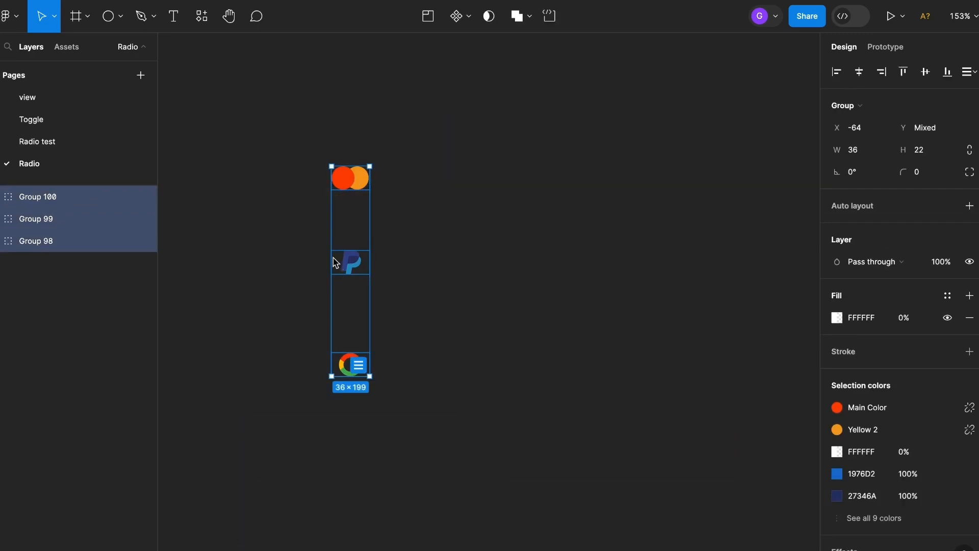
scroll(347, 262, up, 5)
scroll(478, 244, up, 3)
drag(478, 312, 267, 403)
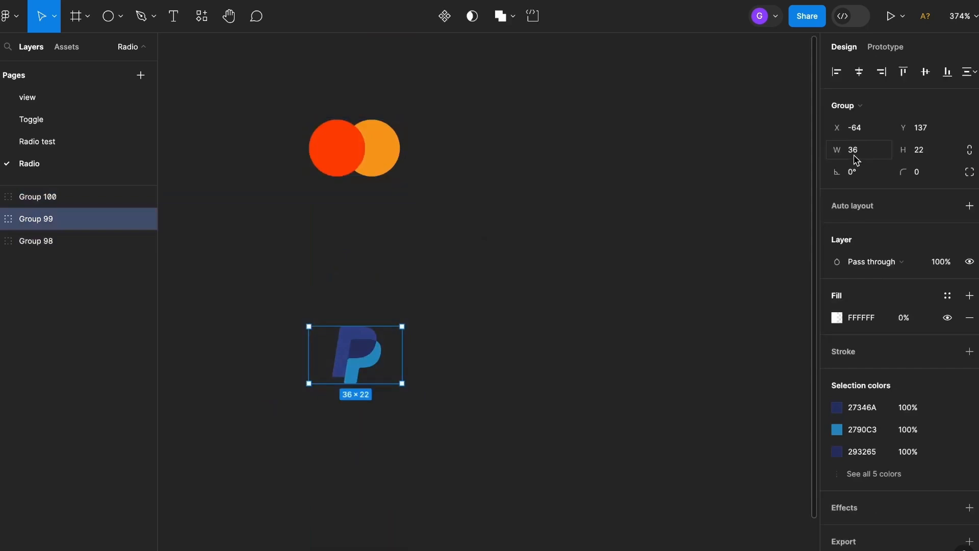
scroll(426, 284, down, 2)
click(482, 370)
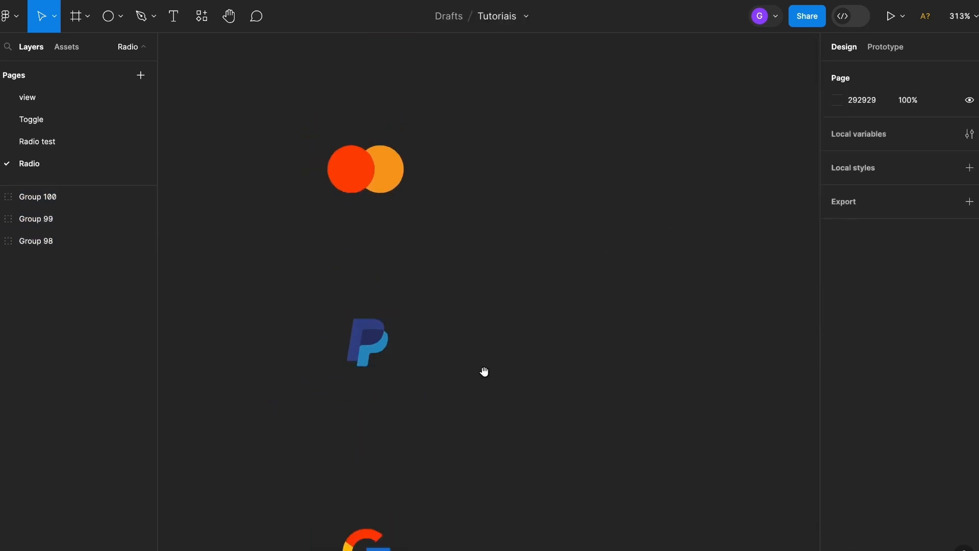
drag(483, 373, 487, 223)
scroll(485, 255, down, 3)
- Combine the Mastercard, PayPal and Google icon groups into a single component set
drag(263, 77, 546, 541)
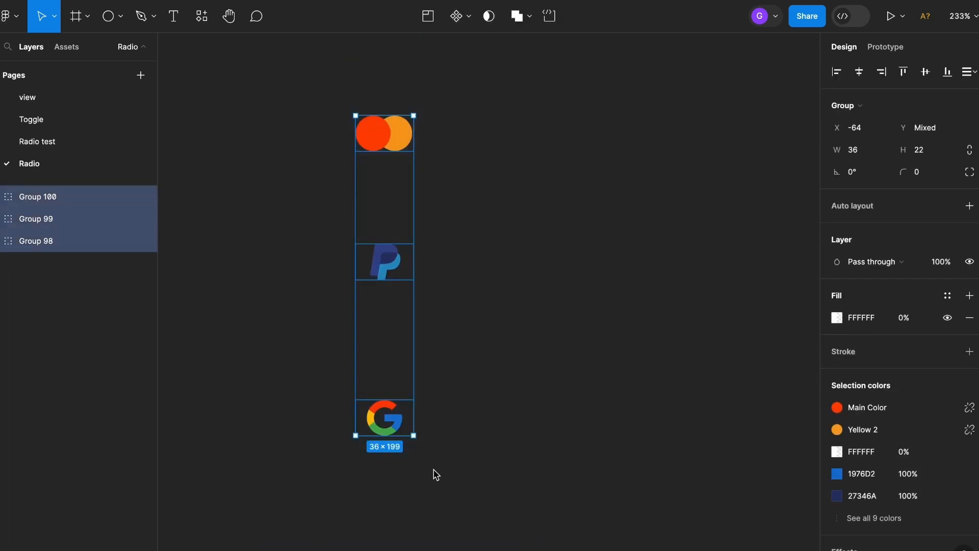
click(469, 18)
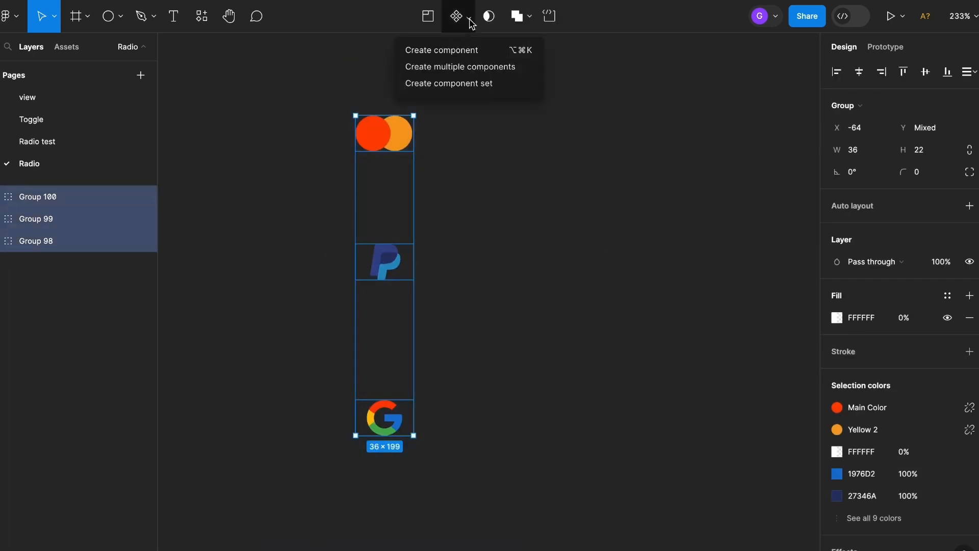
click(513, 90)
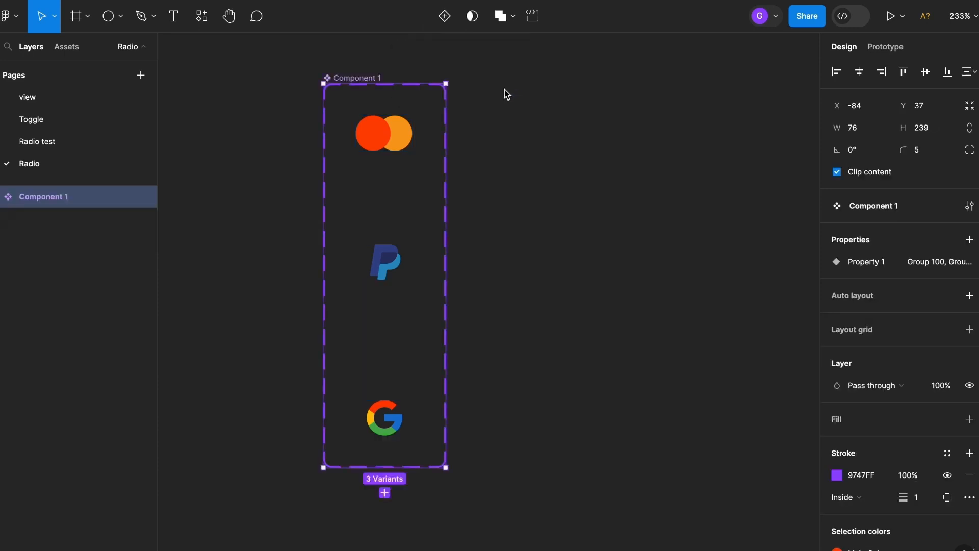
click(503, 127)
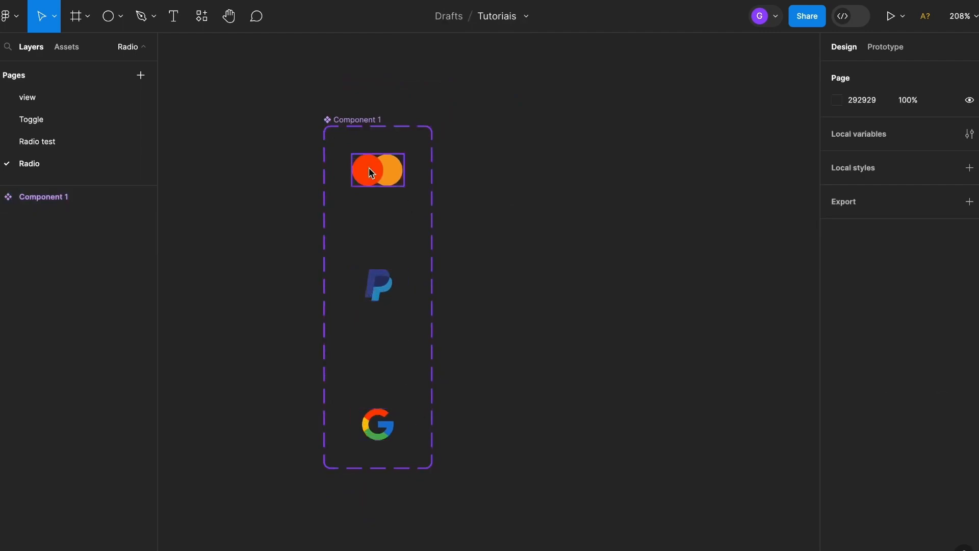
- Rename the payment icons' component set to "Método de pagamento"
double_click(367, 121)
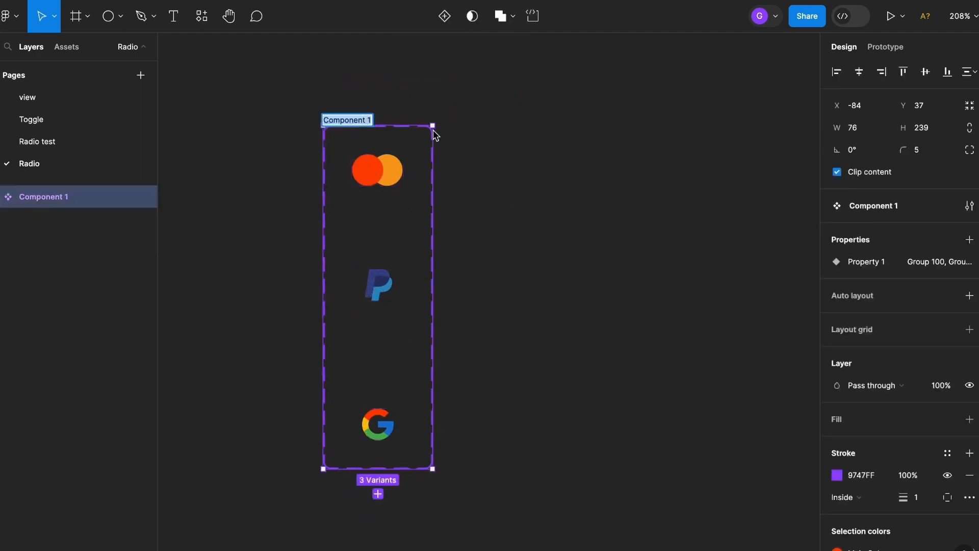
text(Método de p)
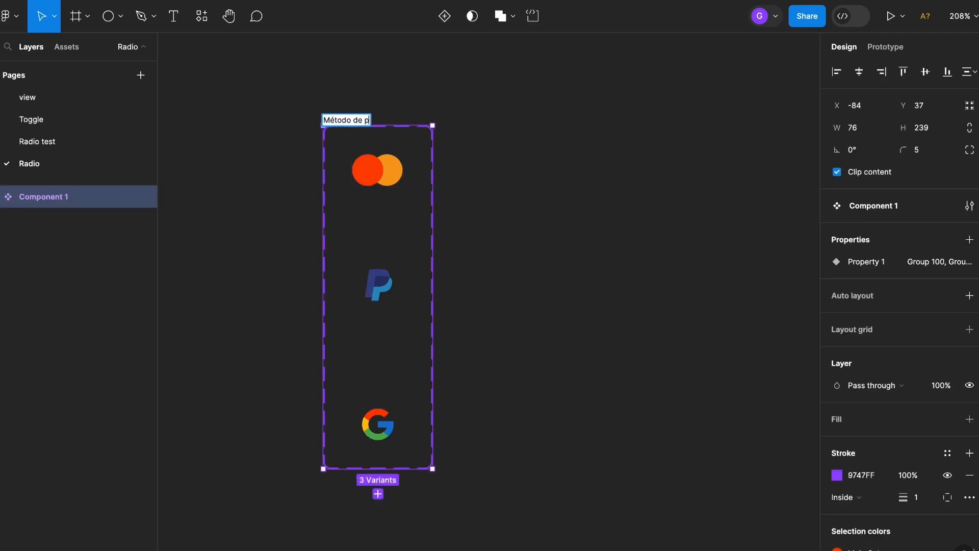
text(agamento)
key(Return)
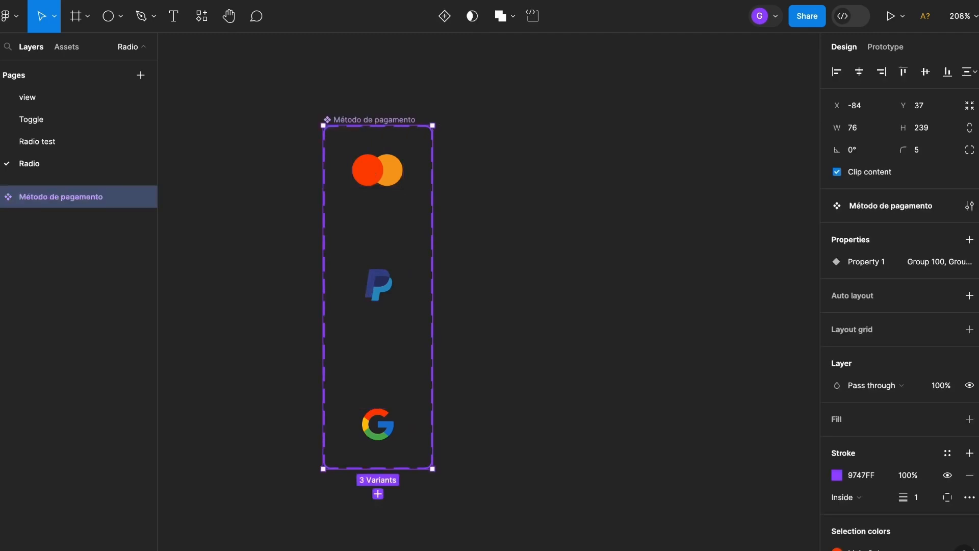
- Set the Mastercard icon variant's Property 1 value to "Crédito"
click(381, 176)
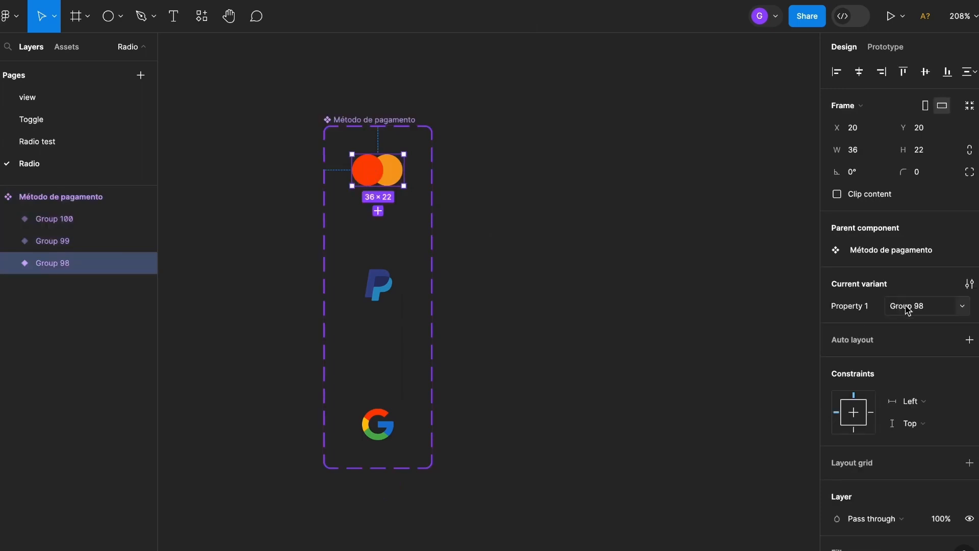
click(944, 307)
key(super+a)
text(C)
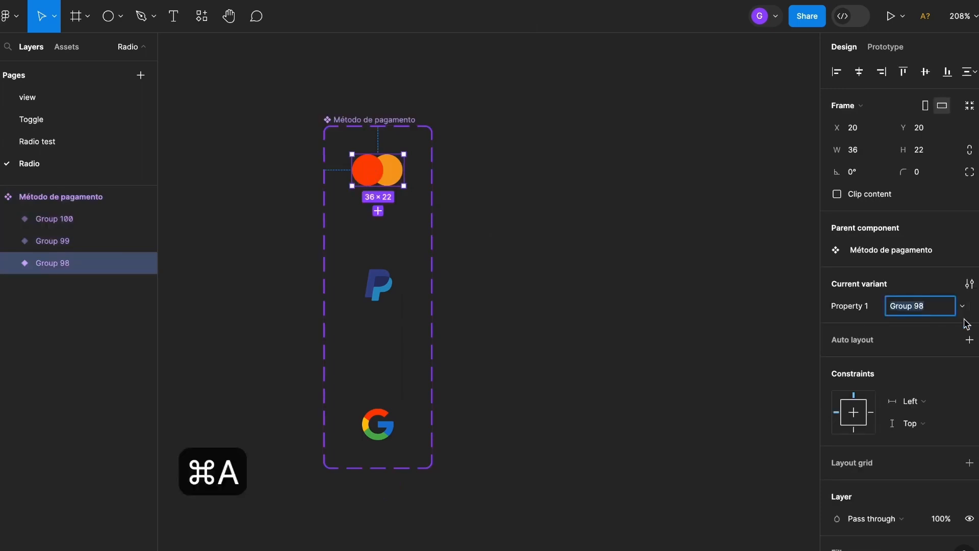
text(rédito)
key(Return)
- Set the PayPal icon variant's Property 1 value to "Paypal"
click(377, 275)
click(900, 308)
text(Paypal)
key(Return)
- Set the Google icon variant's Property 1 value to "Google Pay"
click(393, 419)
click(904, 306)
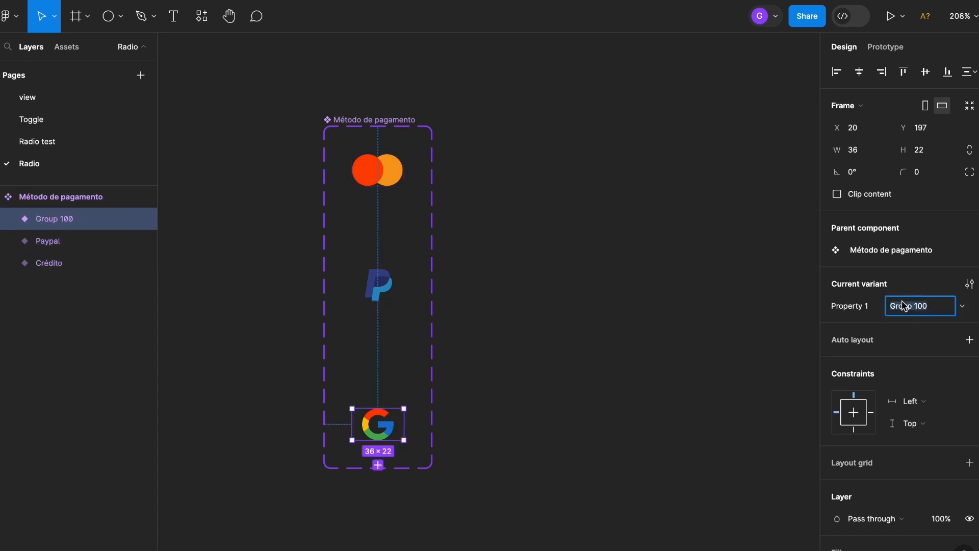
text(Google Pay)
key(Return)
click(598, 246)
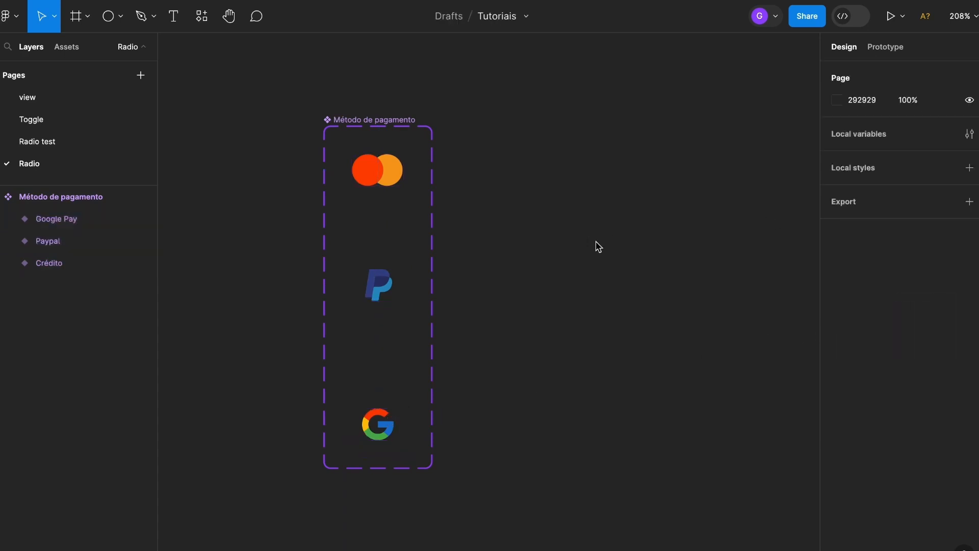
- Draw a circle of about 12 × 12 on the empty canvas beside the payment method component set
drag(587, 247, 463, 246)
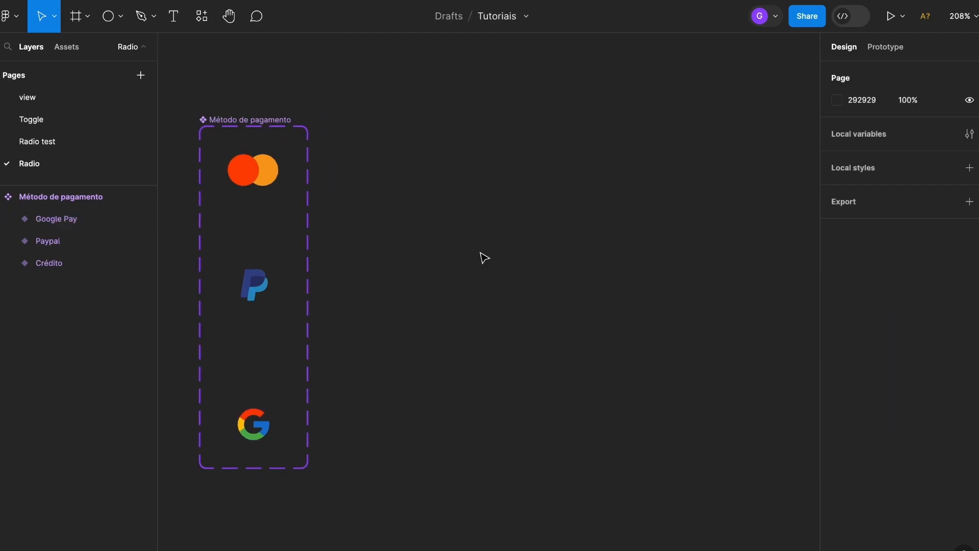
click(123, 19)
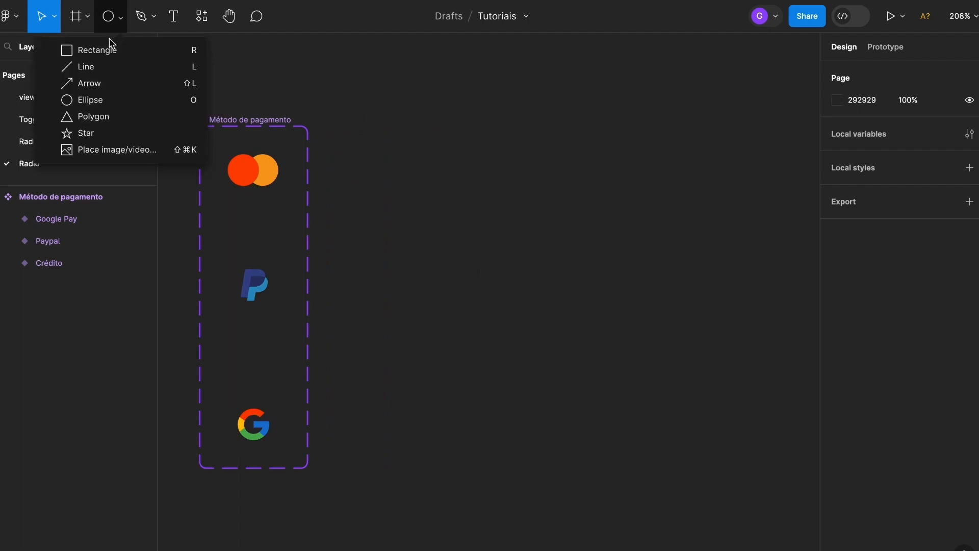
click(98, 101)
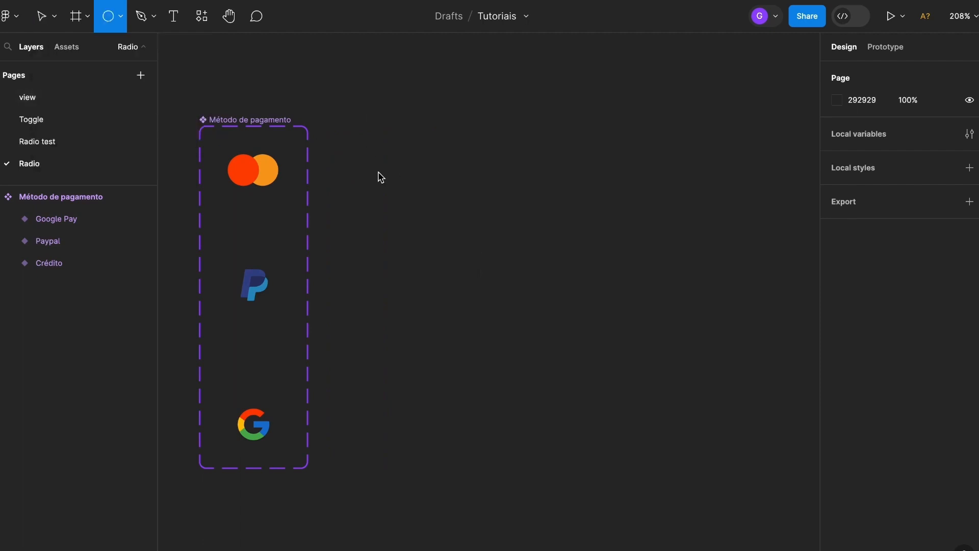
mouse_move(382, 175)
mouse_down()
mouse_move(404, 152)
mouse_move(392, 174)
mouse_up()
scroll(392, 173, up, 5)
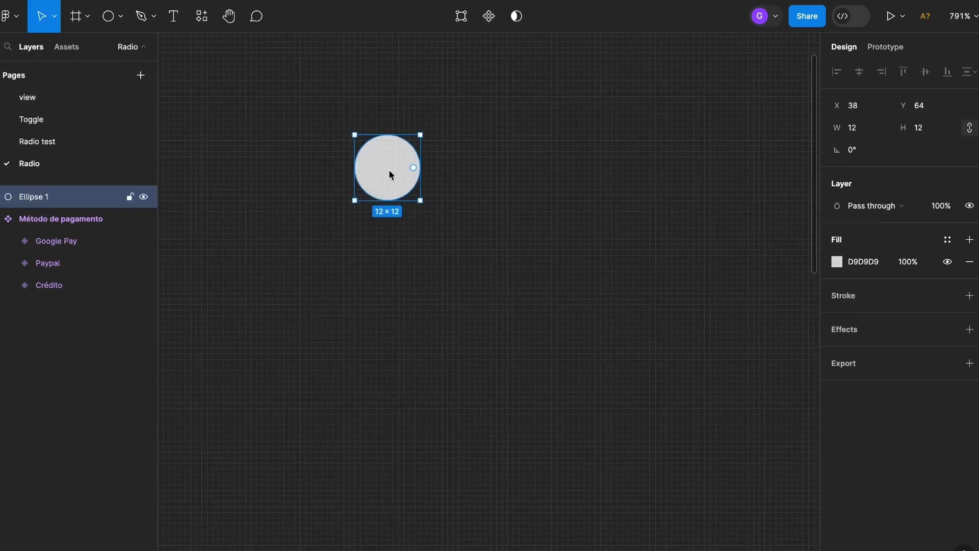
- Add a 1 px black inside stroke to the circle and remove its grey fill
click(970, 295)
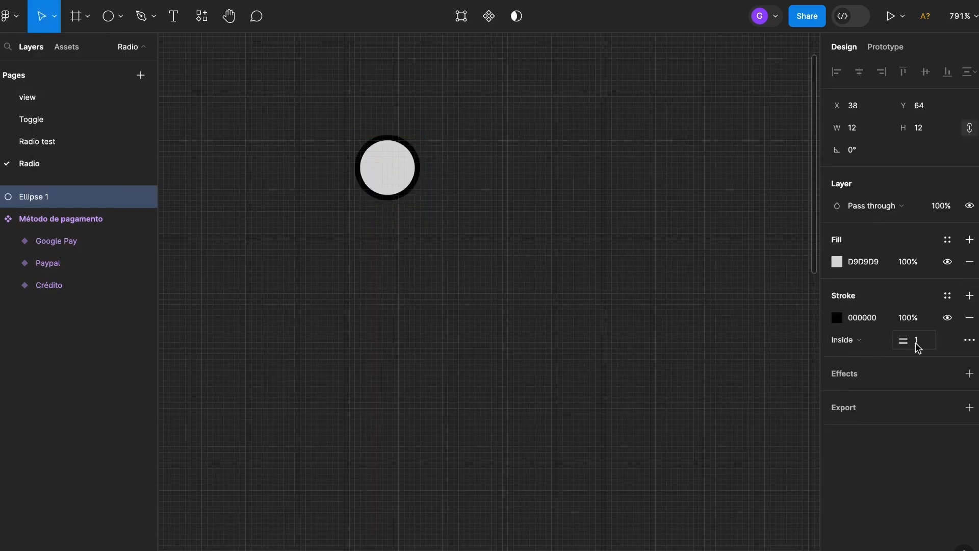
click(970, 265)
click(486, 225)
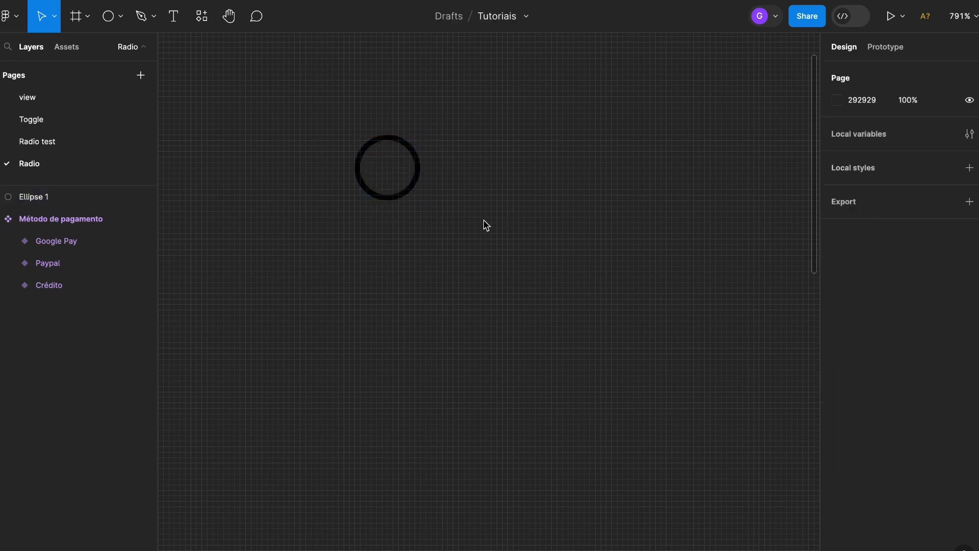
- Draw a smaller filled circle of about 6 × 6 centred inside the outlined ring
click(108, 16)
drag(387, 170, 403, 159)
scroll(383, 169, up, 3)
click(542, 134)
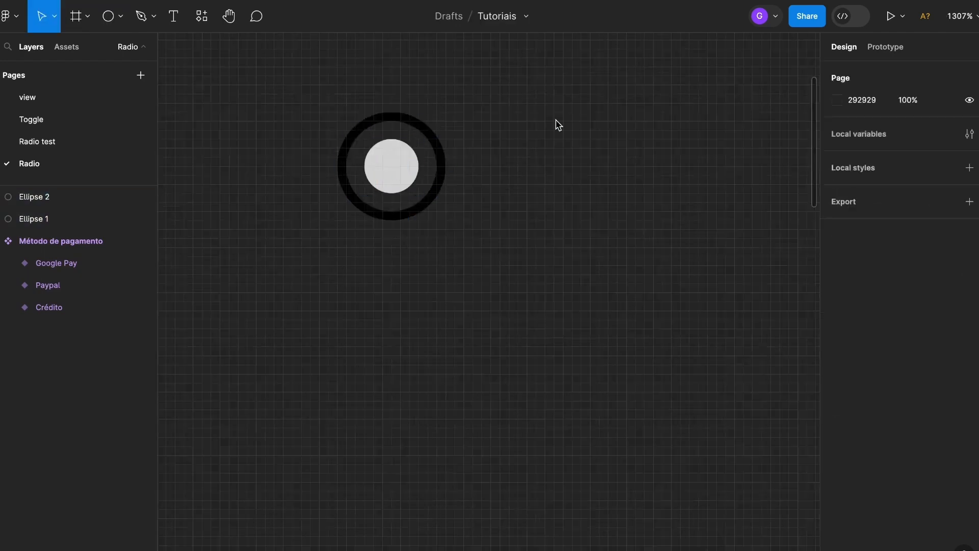
drag(610, 114, 290, 258)
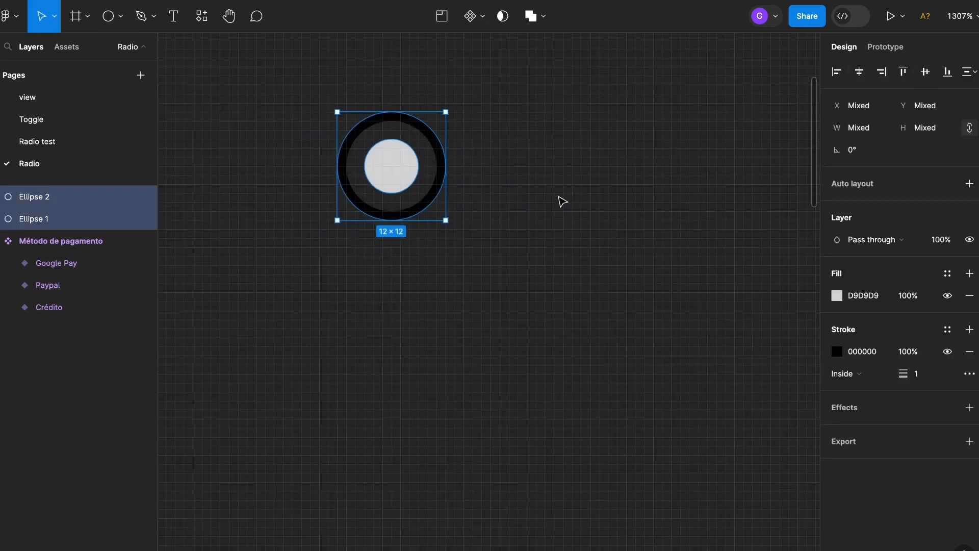
click(586, 199)
- Change the inner circle's fill colour to black, 000000
double_click(386, 163)
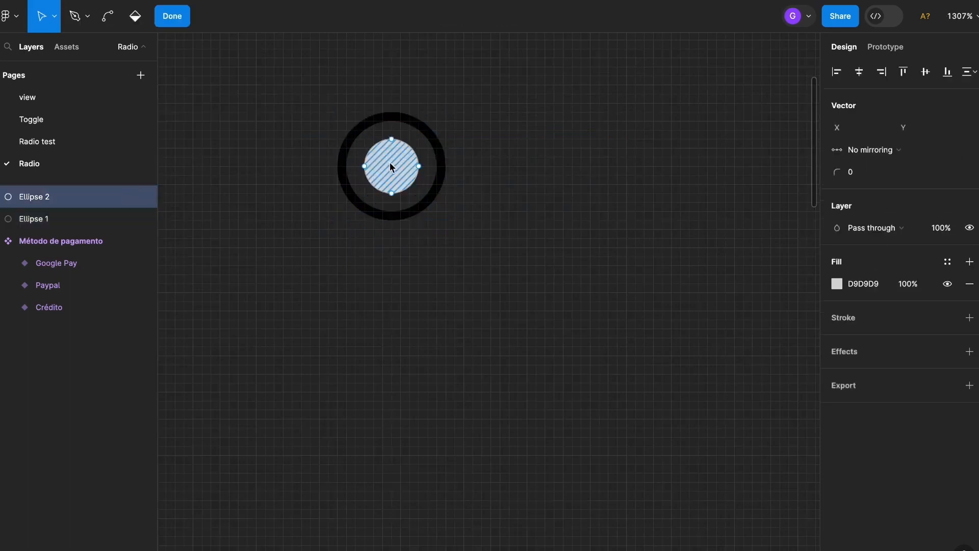
click(836, 284)
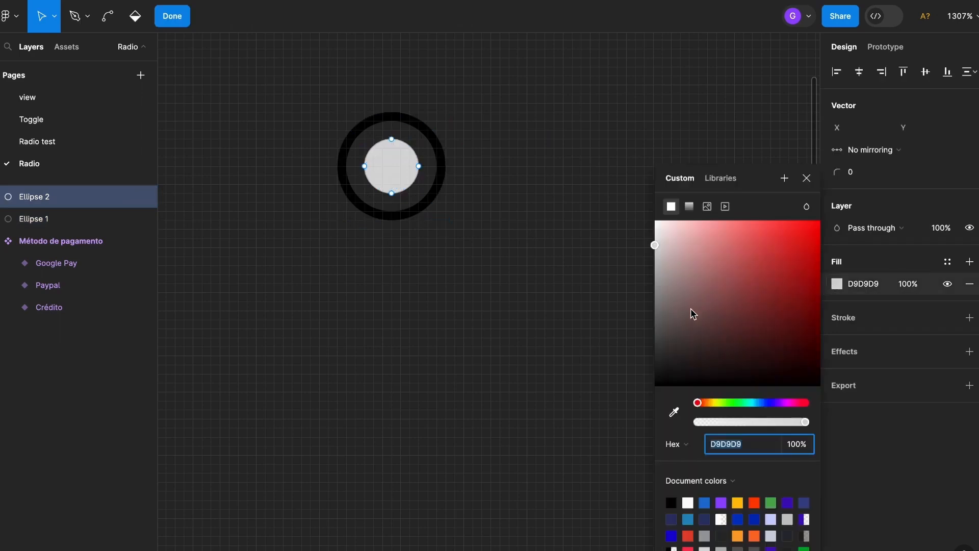
drag(698, 306, 564, 458)
click(482, 321)
scroll(468, 308, down, 5)
scroll(468, 307, up, 2)
click(575, 131)
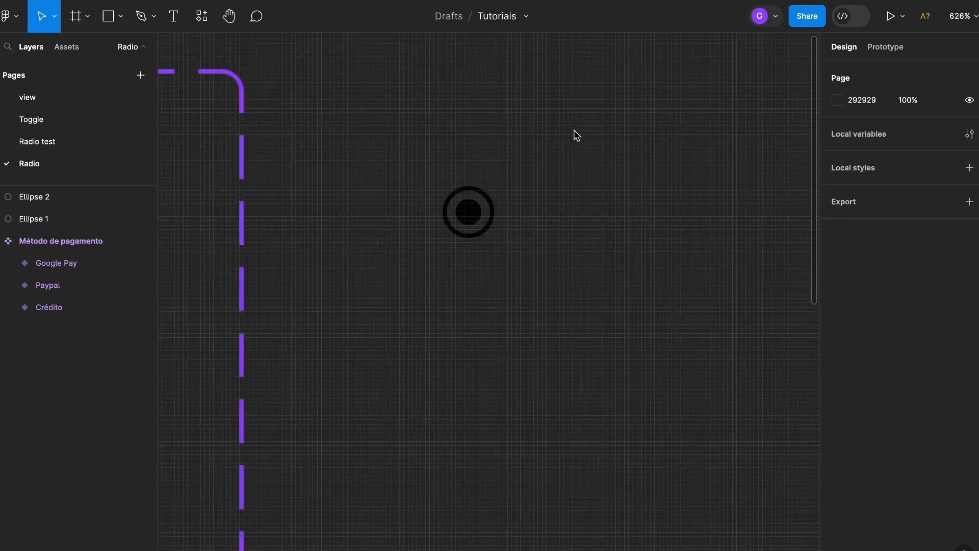
- Group the outlined ring with its inner circle and convert the group into a component
drag(573, 131, 427, 285)
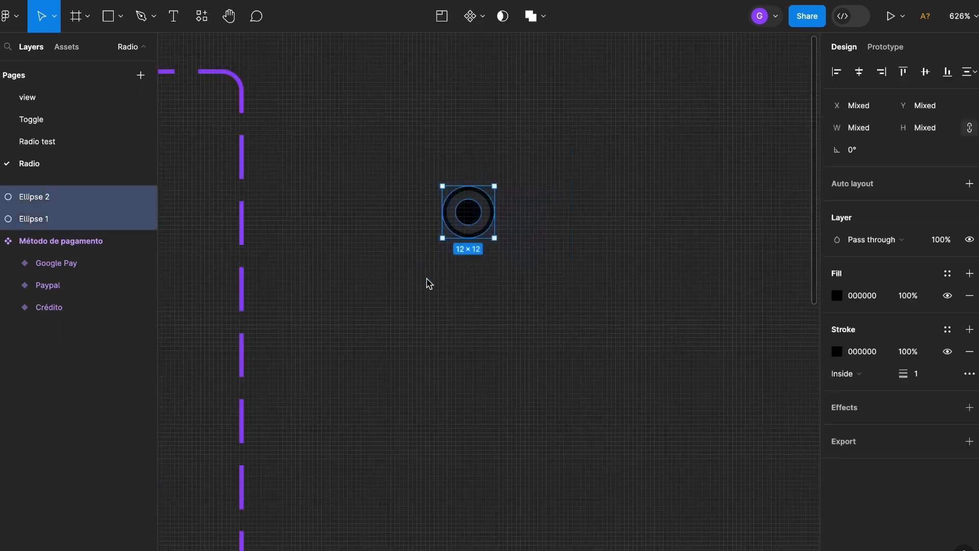
key(super+g)
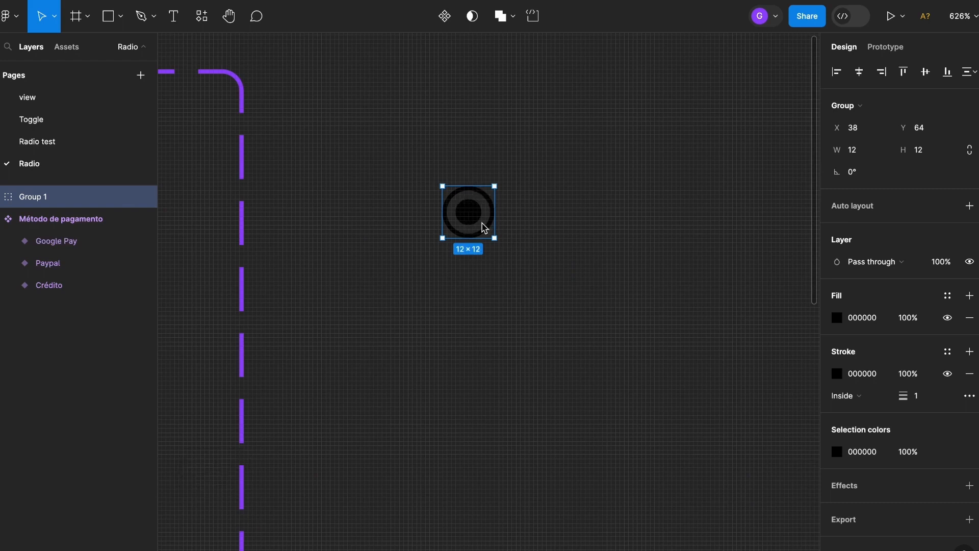
click(445, 15)
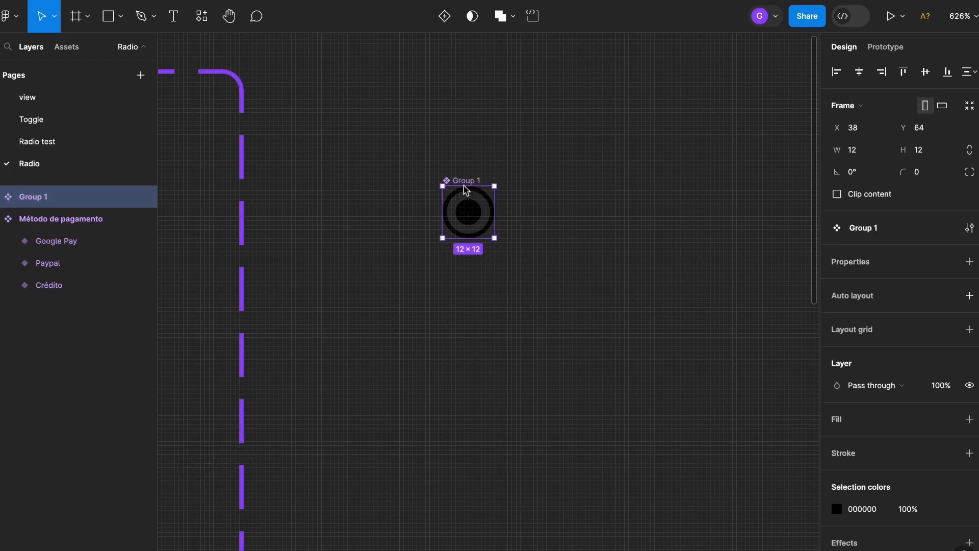
- Rename the new circle component to "Radio"
double_click(464, 181)
text(Radio)
key(Return)
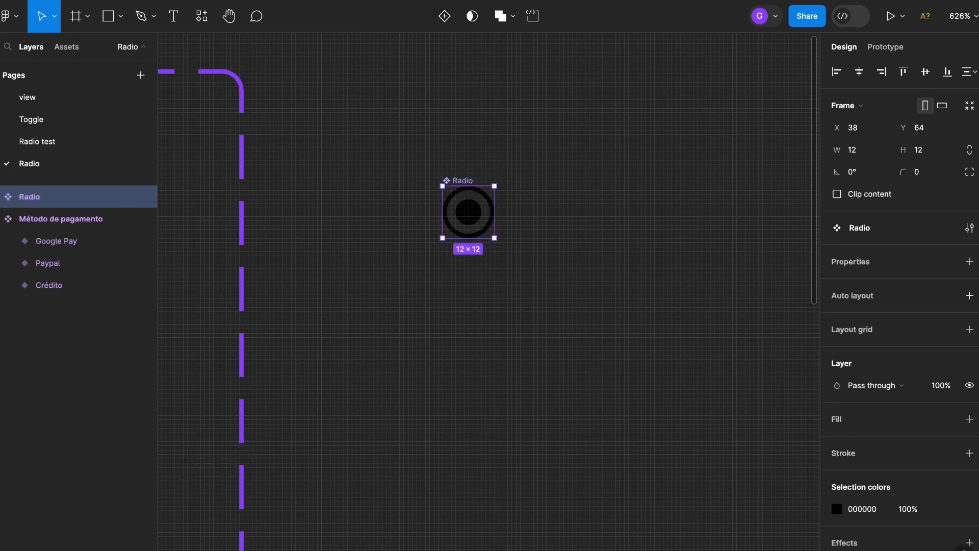
- Add a second variant to the Radio component
click(446, 18)
click(662, 267)
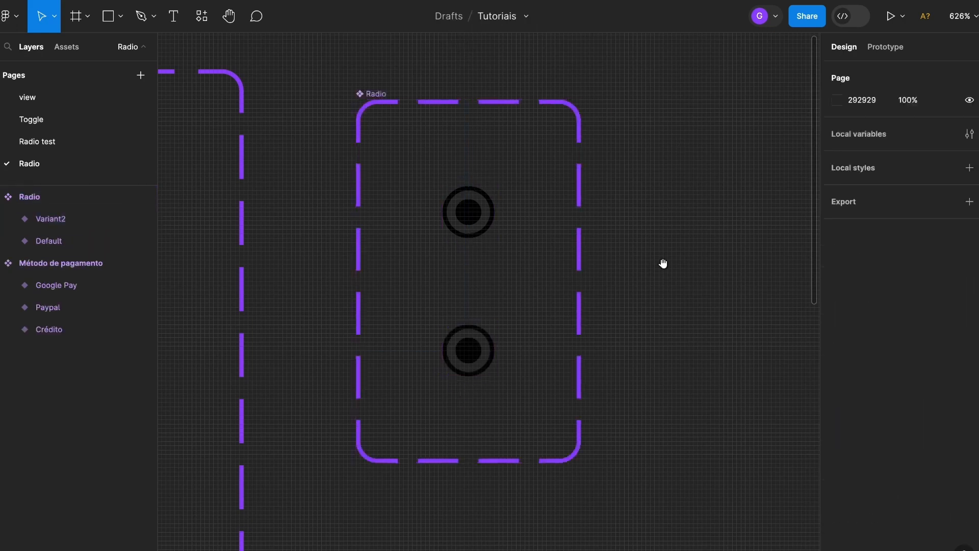
scroll(449, 247, right, 3)
scroll(455, 251, down, 2)
scroll(456, 251, left, 2)
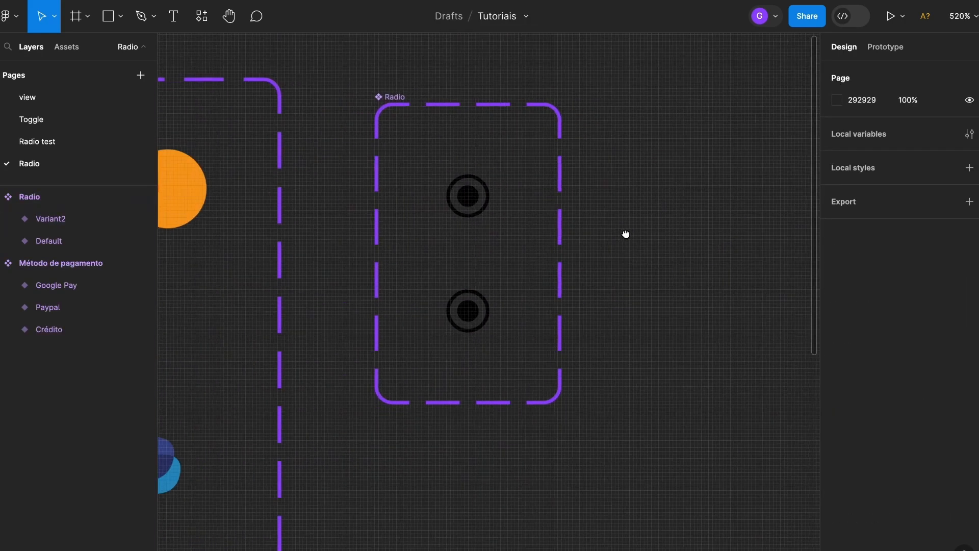
- Set the second Radio variant's Property 1 value to "Checked"
click(481, 209)
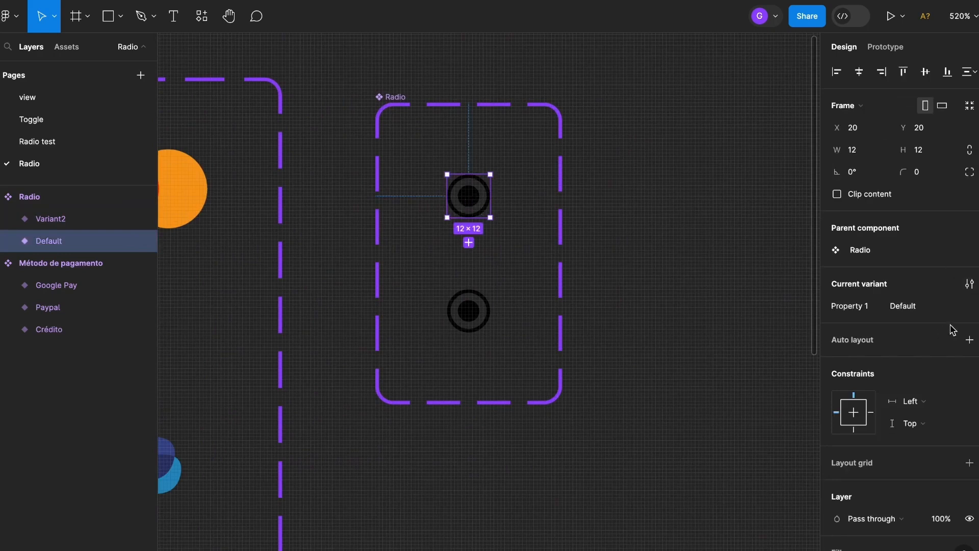
click(469, 314)
click(916, 310)
text(Chec)
key(Return)
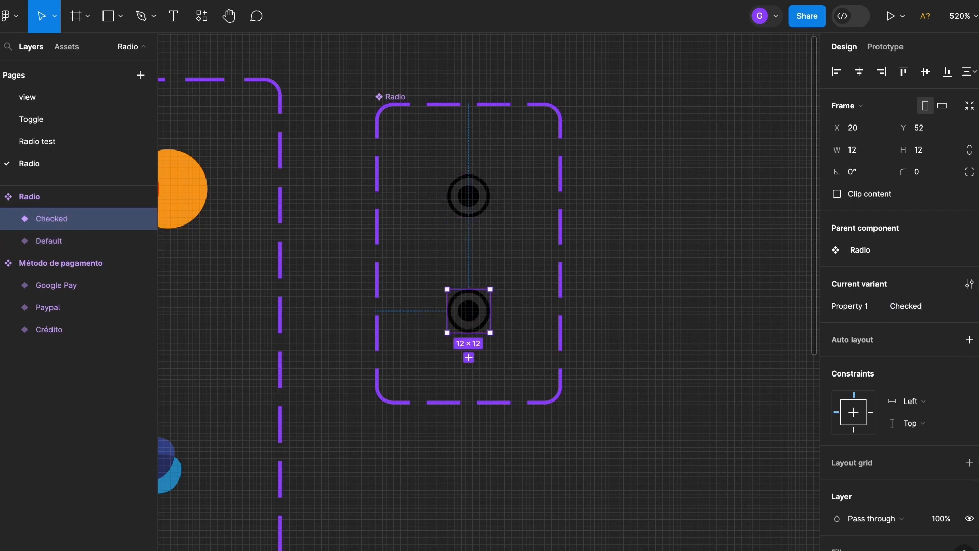
- Delete the inner circle from the Default variant of the Radio component
click(478, 203)
scroll(476, 203, up, 5)
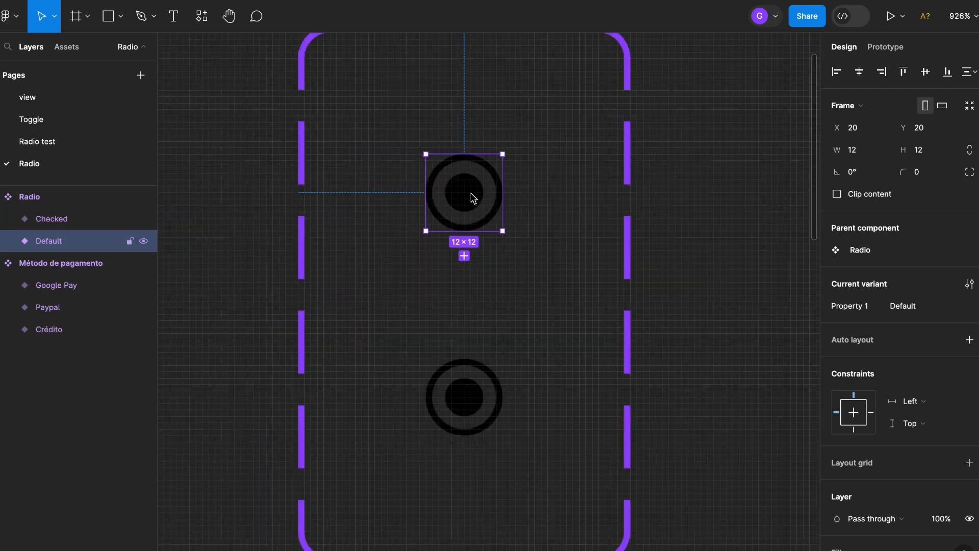
double_click(474, 197)
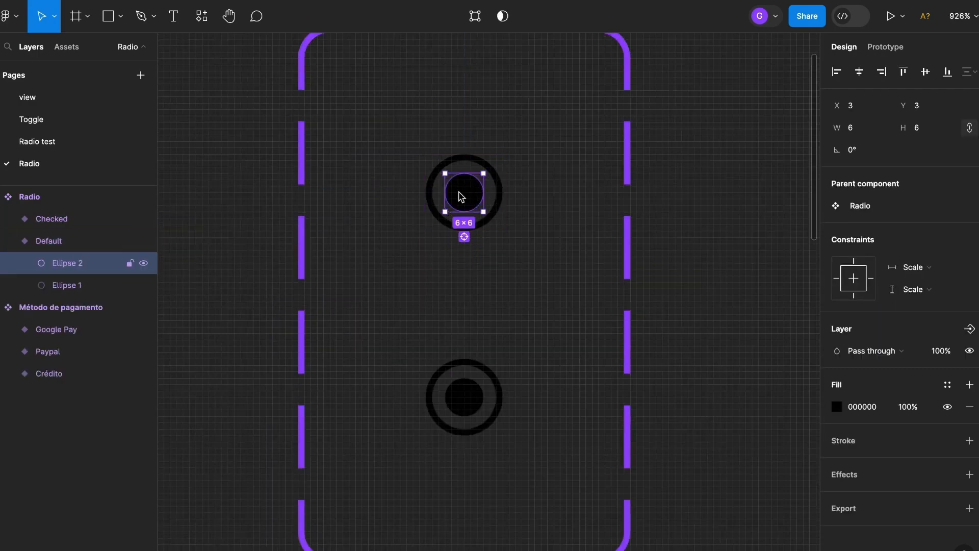
key(Delete)
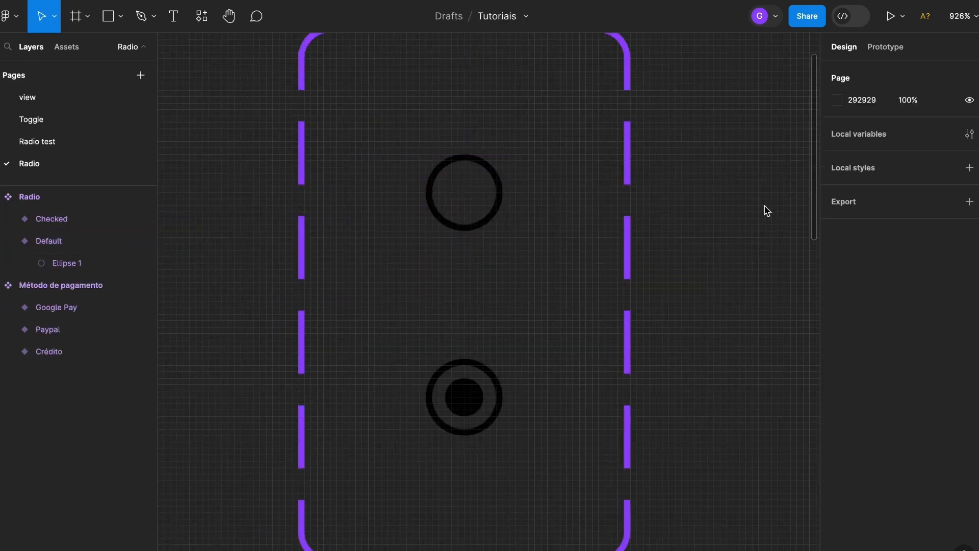
- Recolor the ring and inner circle of the Checked Radio variant to blue 0035BD
drag(722, 314, 621, 261)
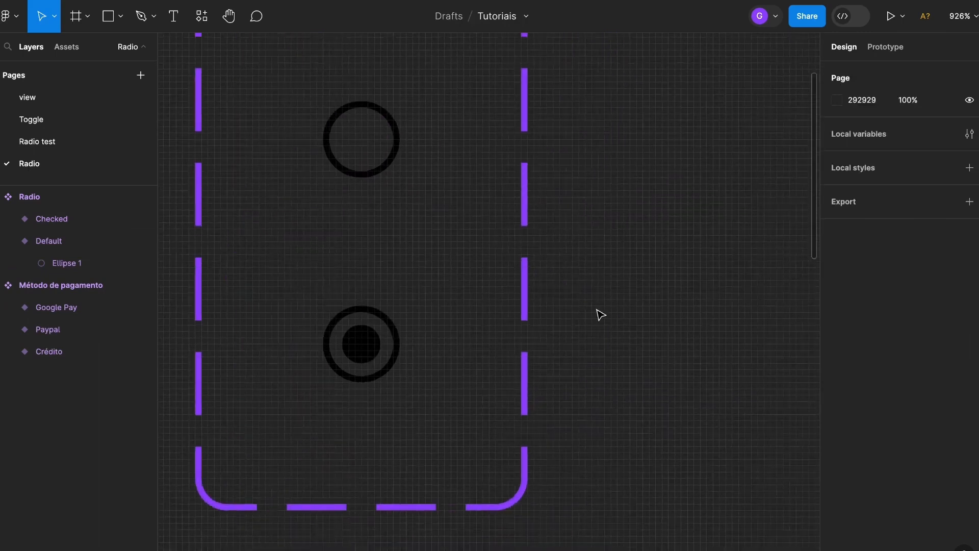
click(360, 350)
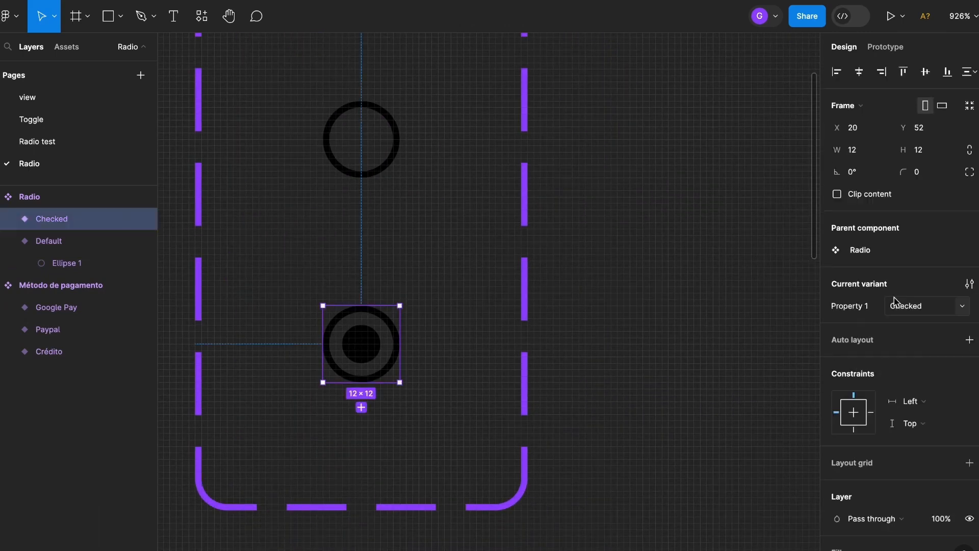
click(837, 458)
click(765, 403)
drag(793, 343, 851, 272)
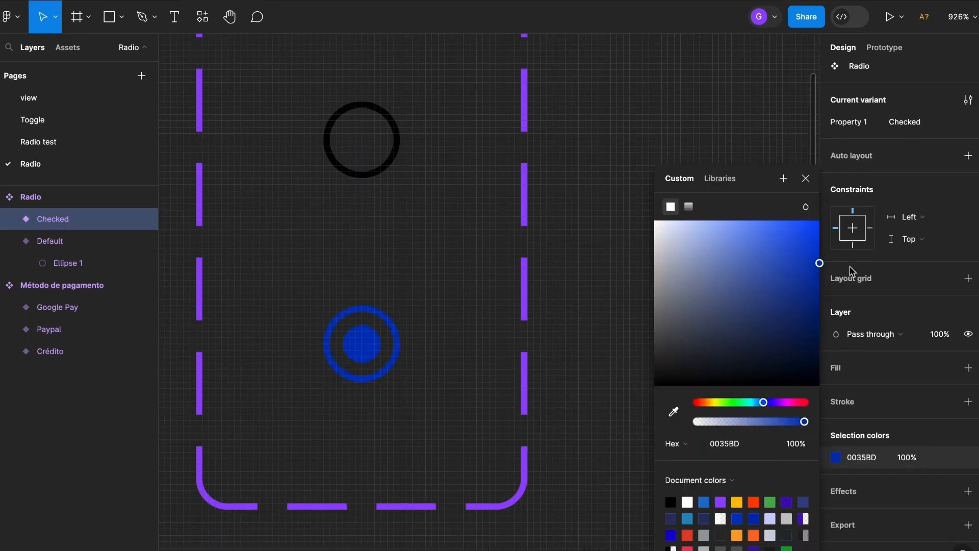
click(648, 133)
- Place an instance of Radio and, beside it, an instance of Método de pagamento on the empty canvas next to the Radio component set
scroll(647, 134, down, 10)
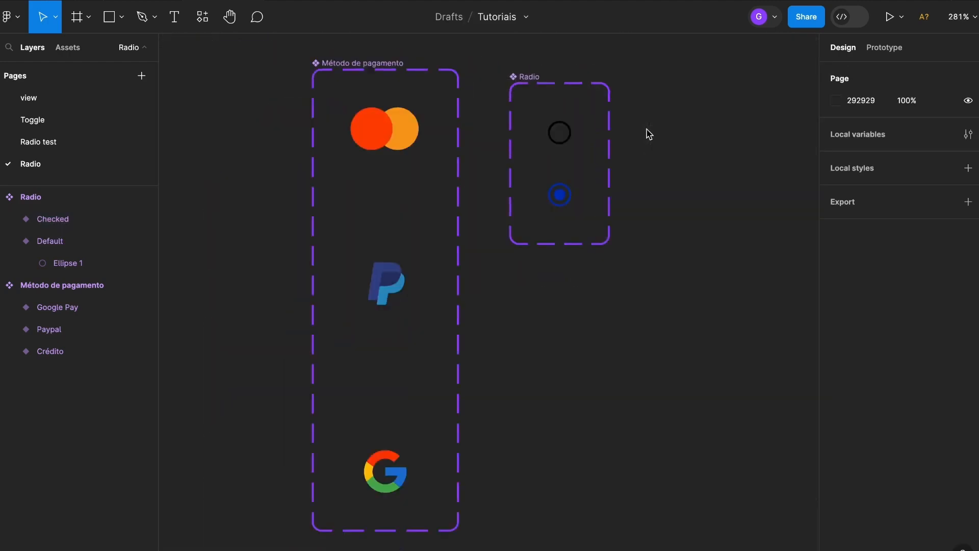
click(71, 49)
drag(121, 212, 587, 185)
drag(34, 210, 647, 190)
drag(709, 257, 606, 249)
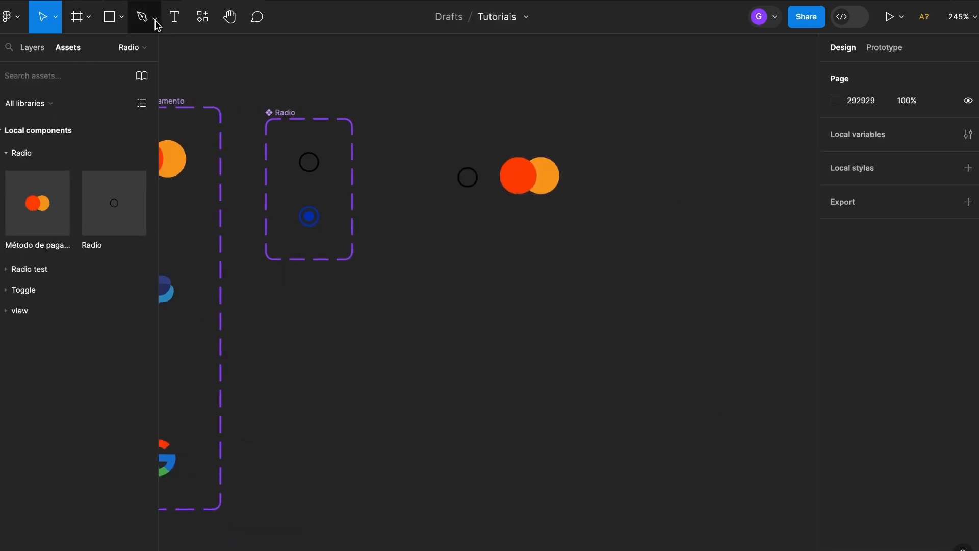
- Add a text layer reading "Texto" beside the payment icon instance
click(174, 18)
click(602, 183)
text(Text)
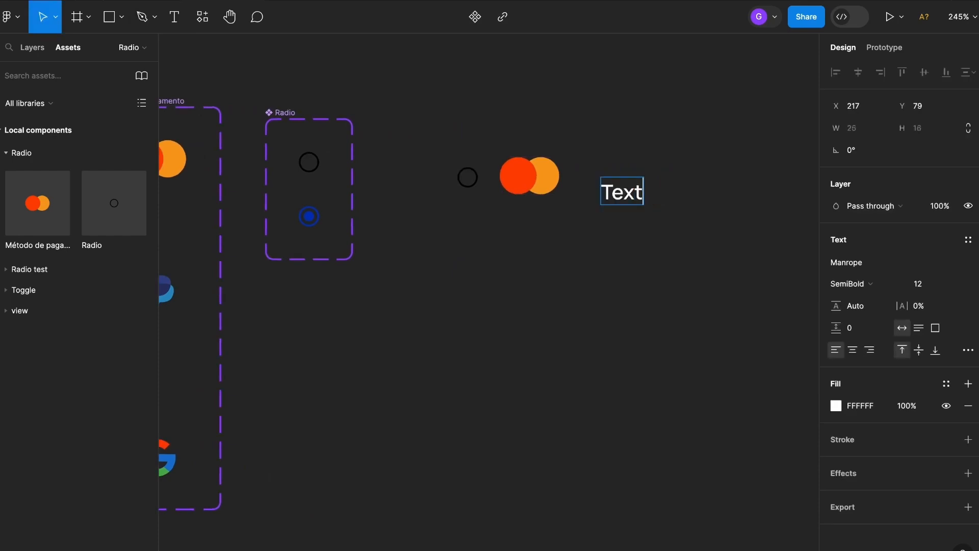
text(o)
click(678, 233)
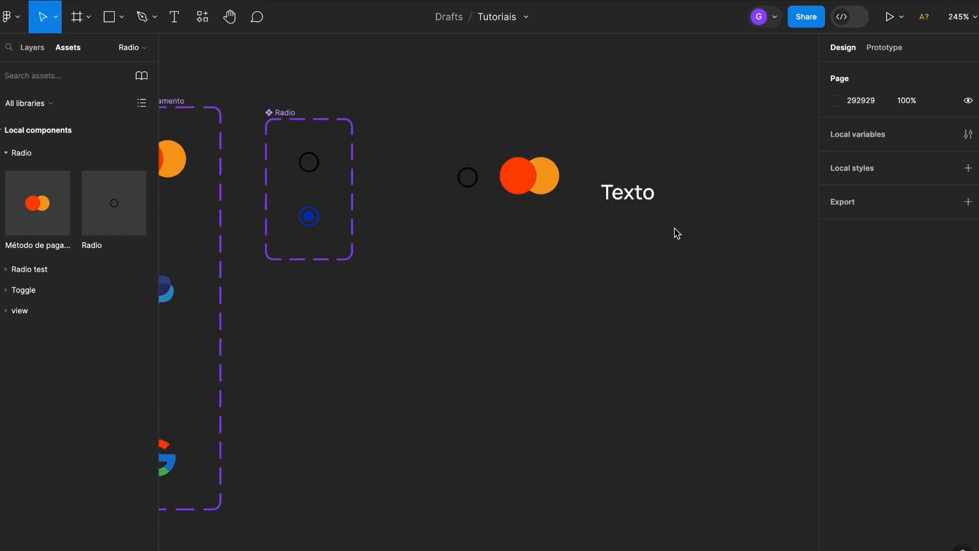
- Align the radio, payment icon and text on their vertical centers and wrap them in an auto layout frame
drag(686, 254, 678, 273)
drag(736, 79, 451, 278)
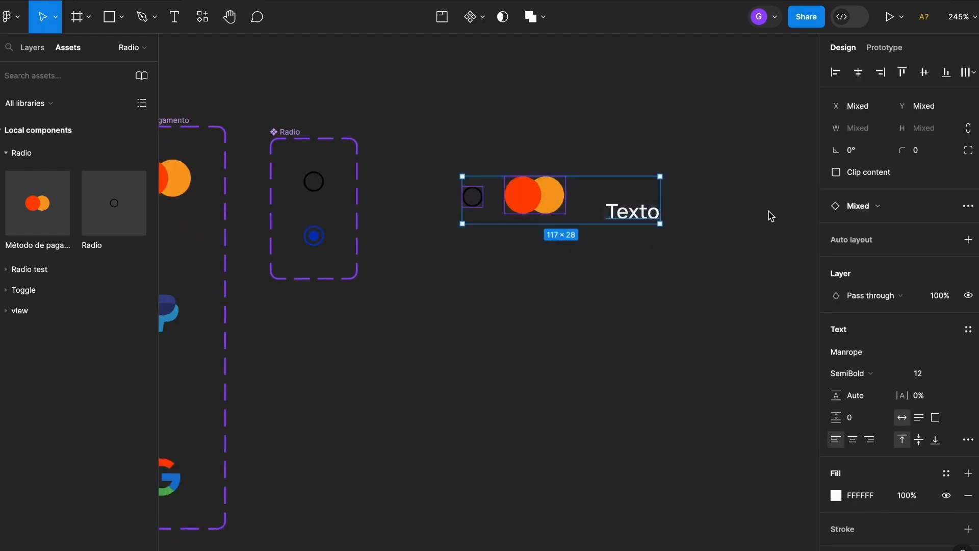
click(926, 75)
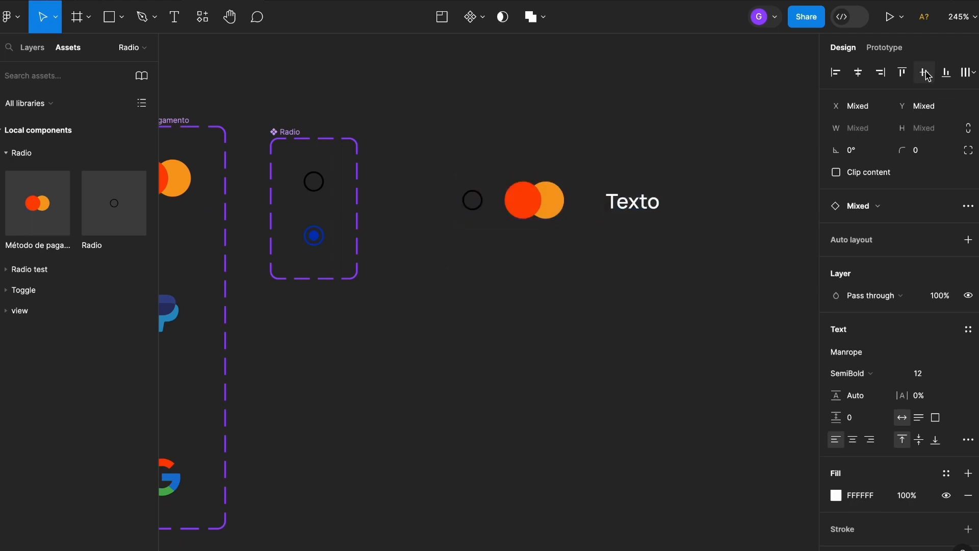
right_click(554, 207)
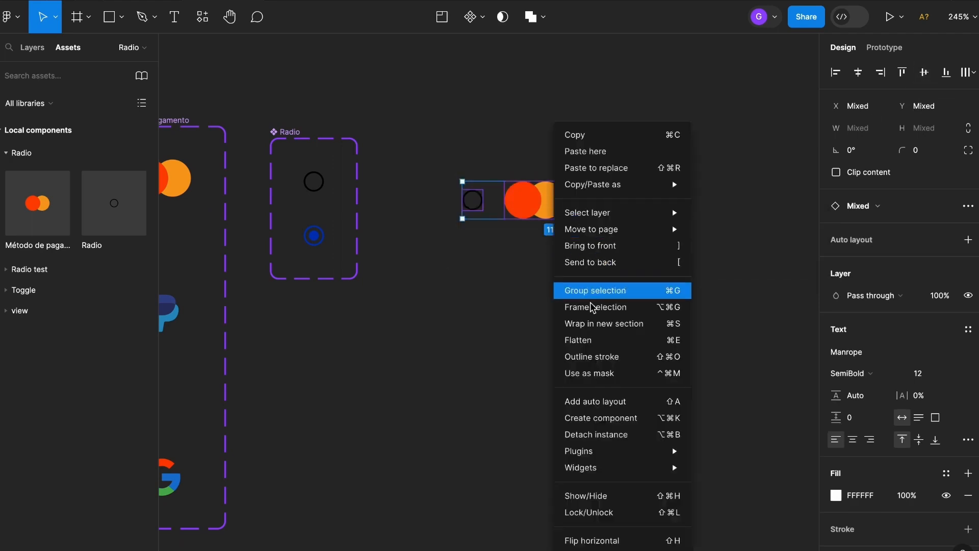
click(636, 403)
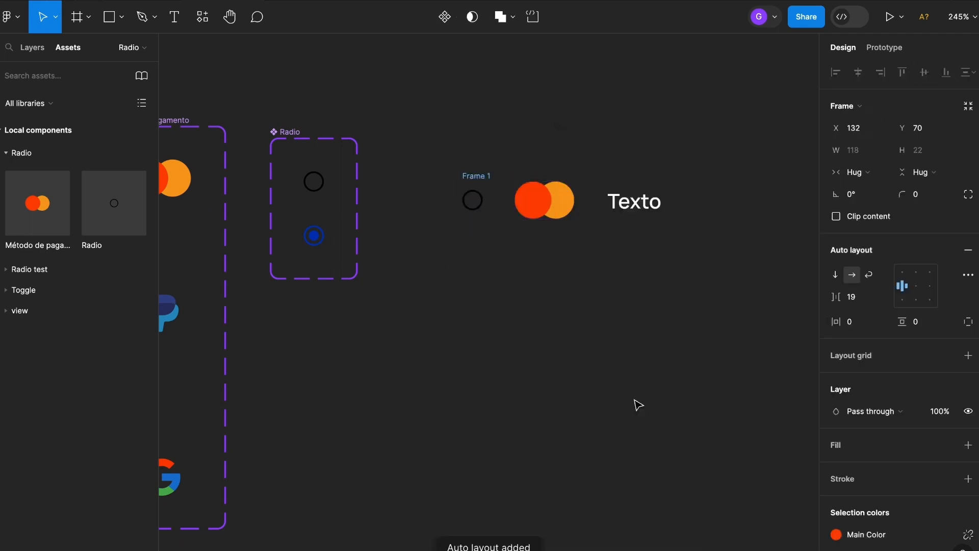
- Rename the new auto layout frame to "Radio Item"
double_click(477, 176)
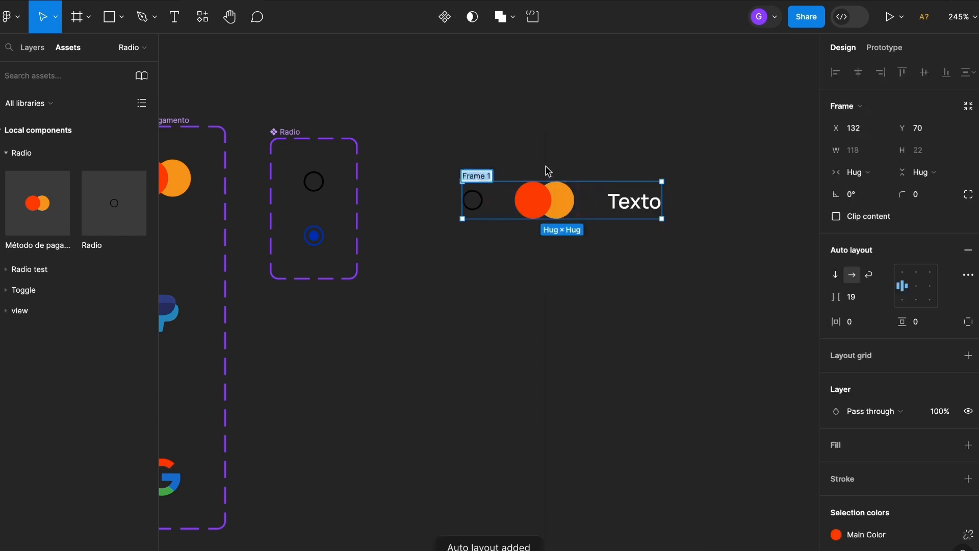
text(Radio Item)
key(Return)
key(super+z)
key(super+z)
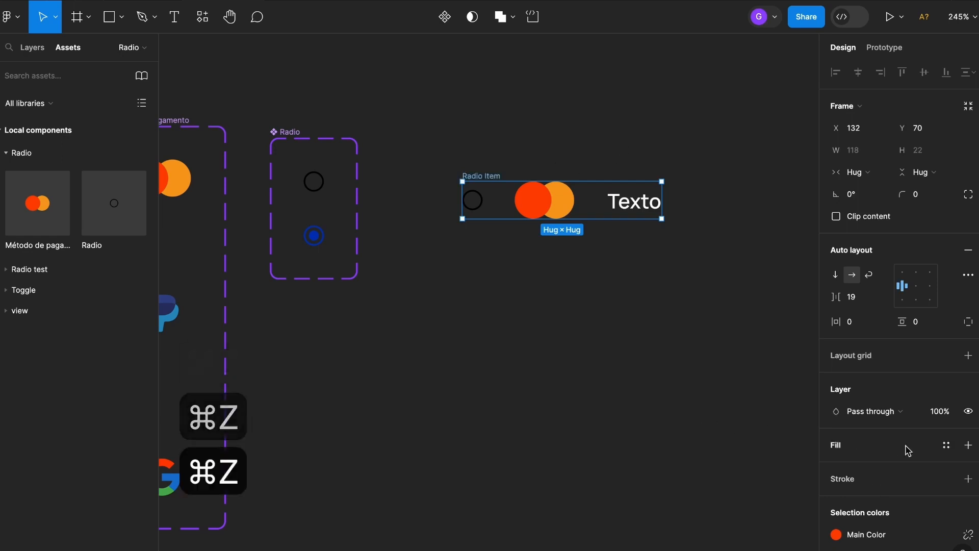
- Give the Radio Item frame a white FFFFFF fill and change the "Texto" label's color to black 000000
click(969, 446)
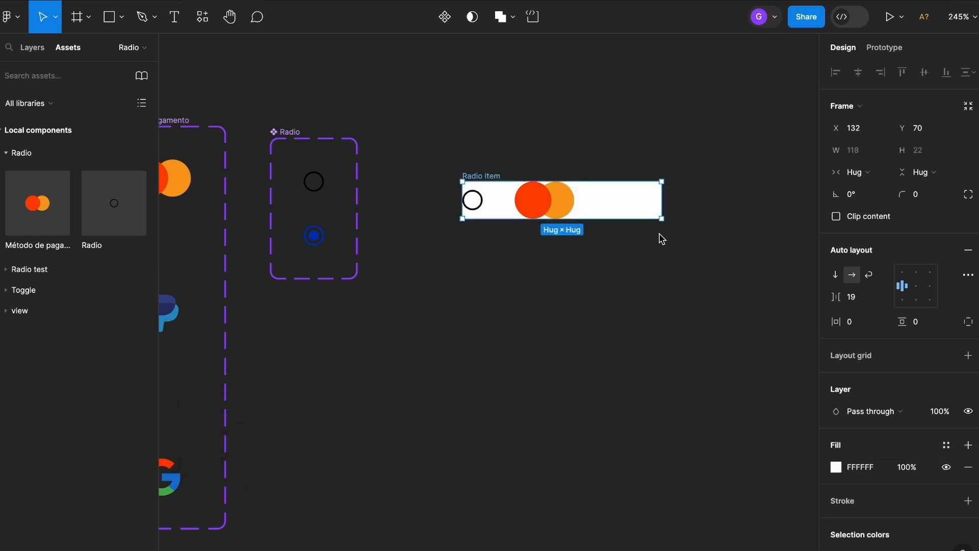
click(630, 202)
click(839, 431)
drag(768, 293, 641, 426)
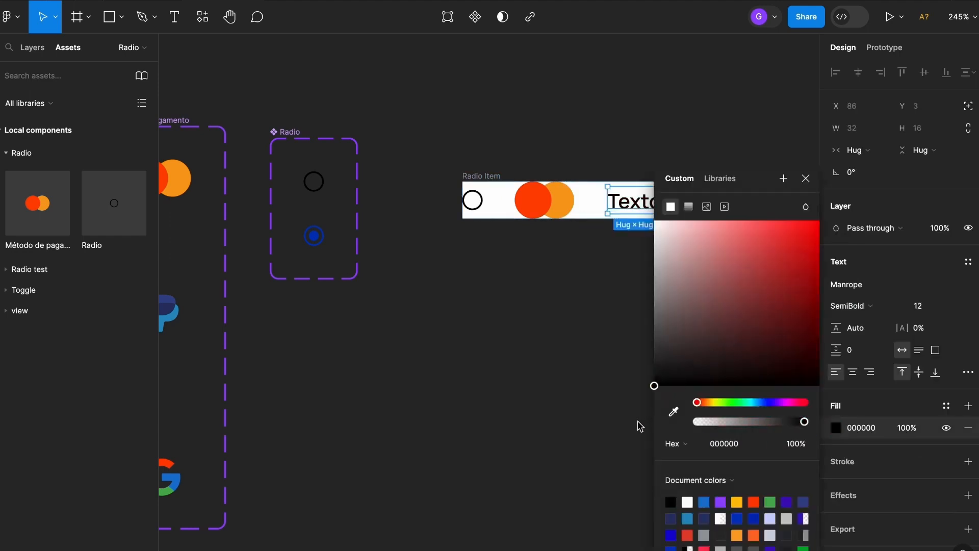
click(514, 366)
- Set the Radio Item frame's gap between items to 10 and its width to 250
click(328, 169)
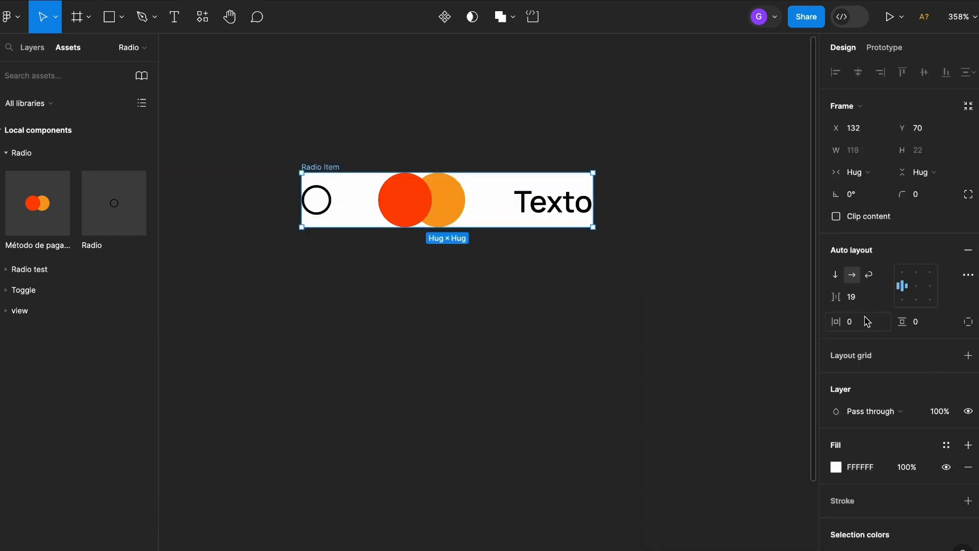
click(844, 297)
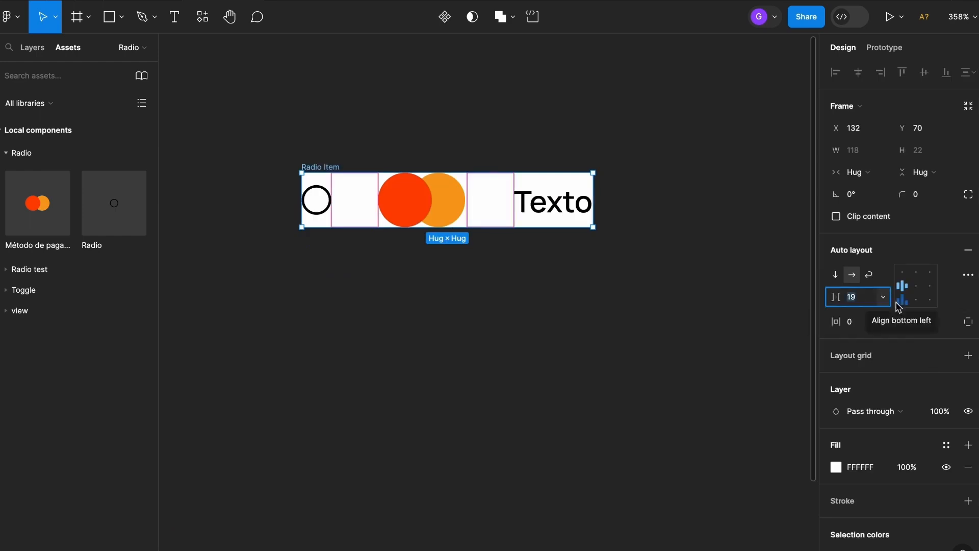
text(10)
key(Return)
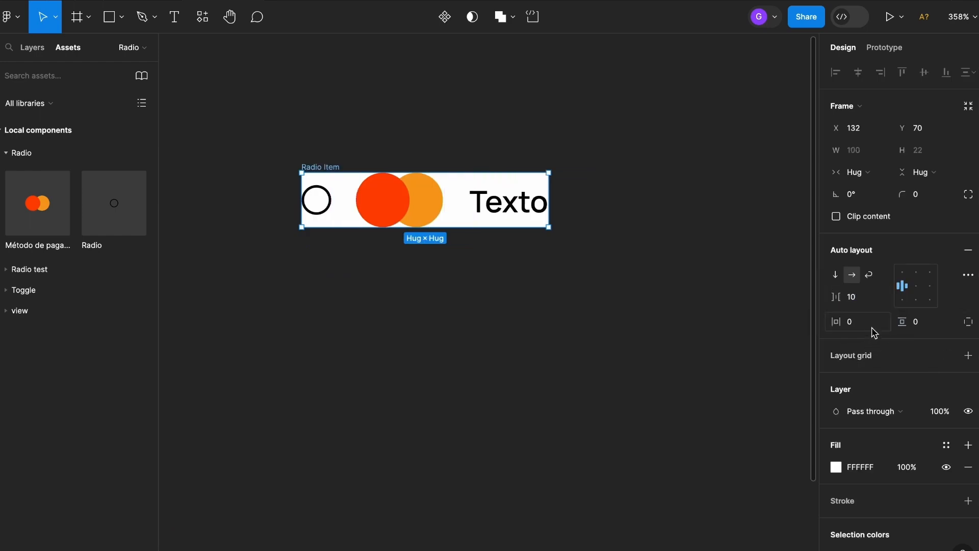
click(863, 155)
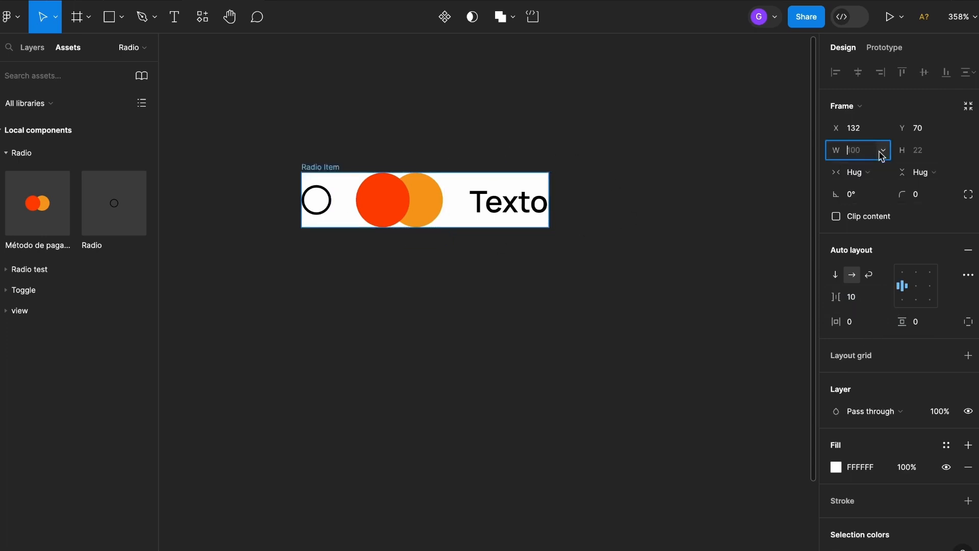
text(250)
key(Return)
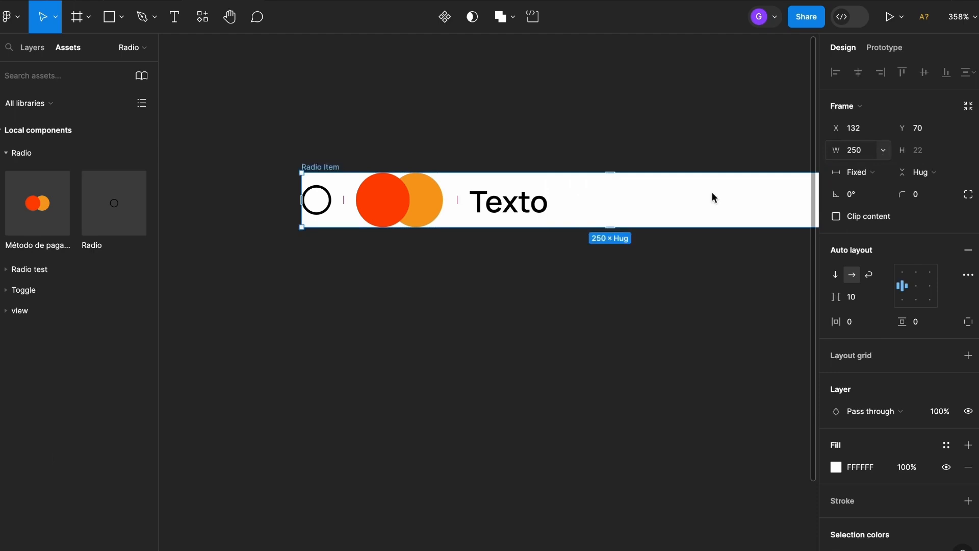
- Set both the horizontal and vertical padding of the Radio Item frame to 10
scroll(487, 240, down, 3)
scroll(482, 238, right, 2)
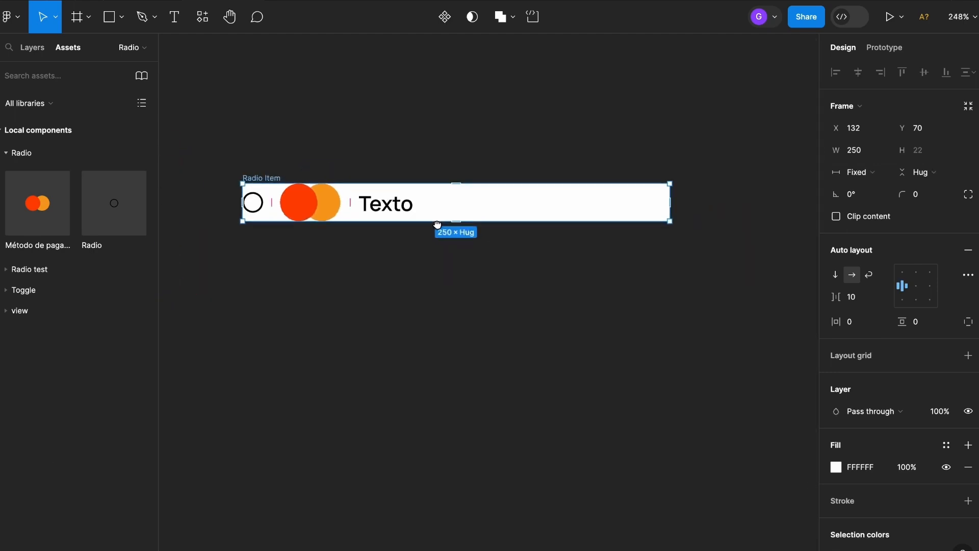
click(873, 327)
text(10)
key(Return)
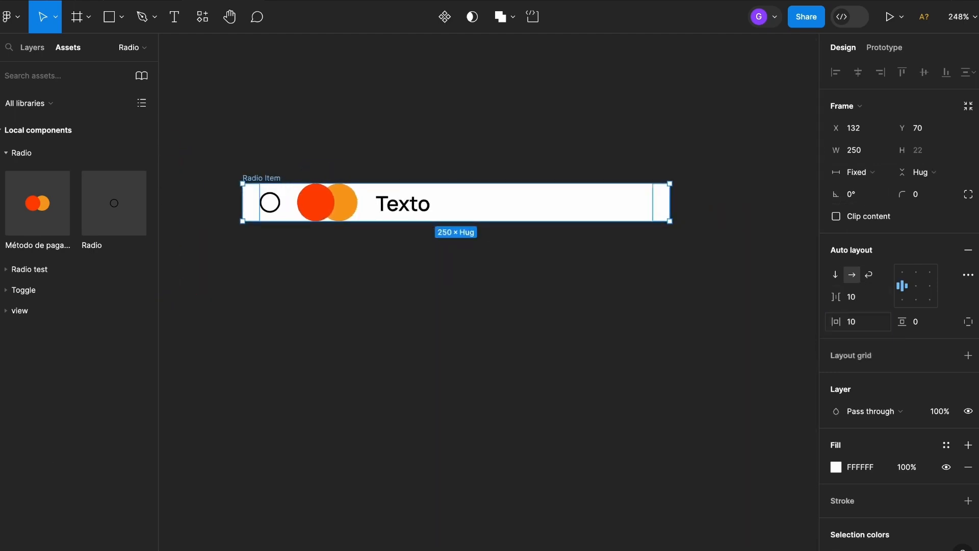
click(930, 327)
text(10)
key(Return)
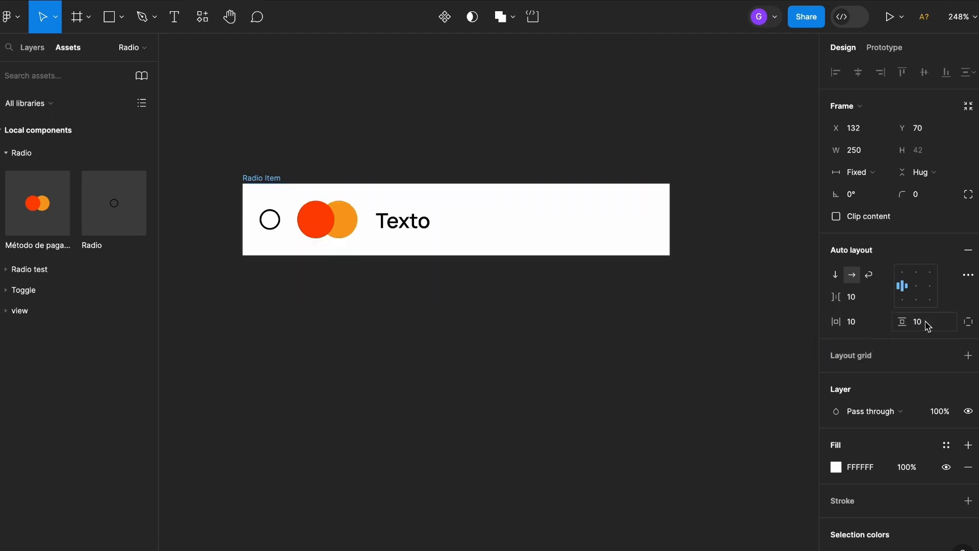
- Round the Radio Item frame's corners with a radius of 10
click(932, 198)
text(10)
key(Return)
click(495, 369)
- Add a 1 px inside stroke to the Radio Item frame and color it light gray C7C7C7
scroll(490, 367, down, 4)
drag(550, 366, 602, 308)
scroll(579, 254, up, 4)
click(583, 196)
scroll(878, 347, down, 2)
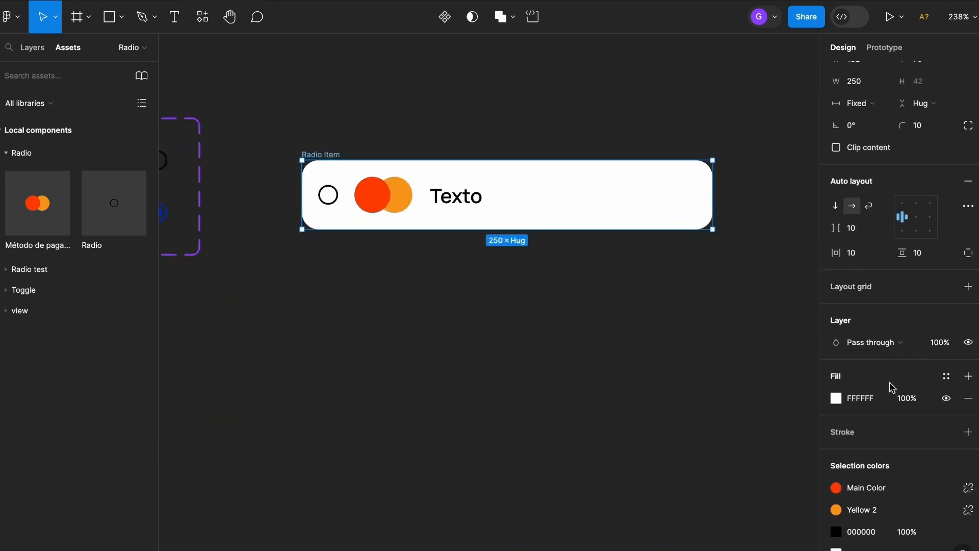
click(969, 431)
click(836, 453)
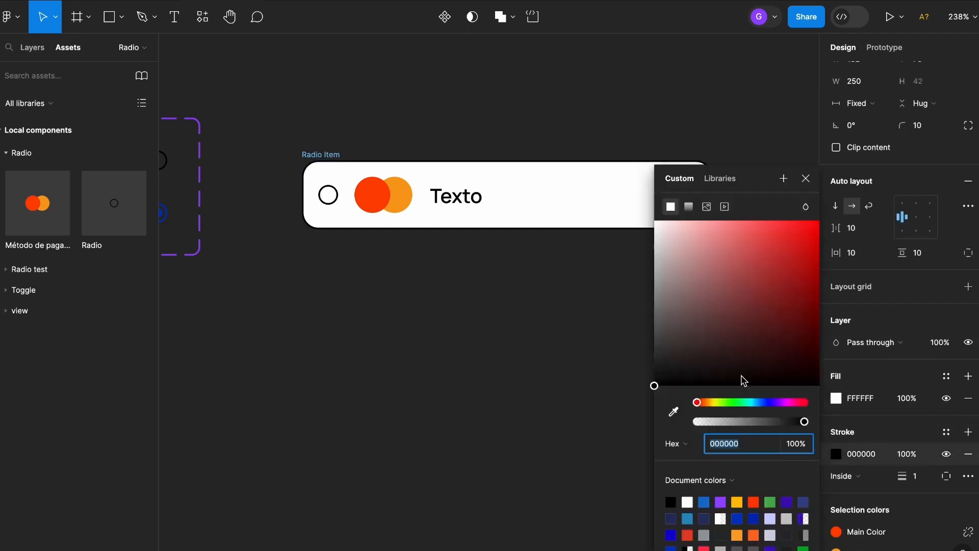
drag(668, 265, 614, 267)
click(520, 318)
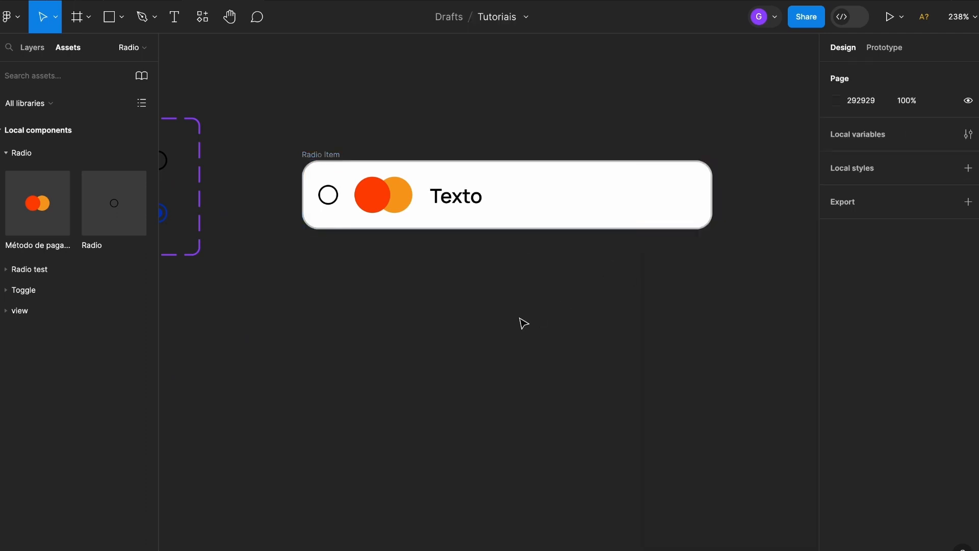
- Move the Radio Item frame level with the top of the Radio component set and convert it into a component
scroll(520, 322, down, 2)
drag(529, 330, 580, 281)
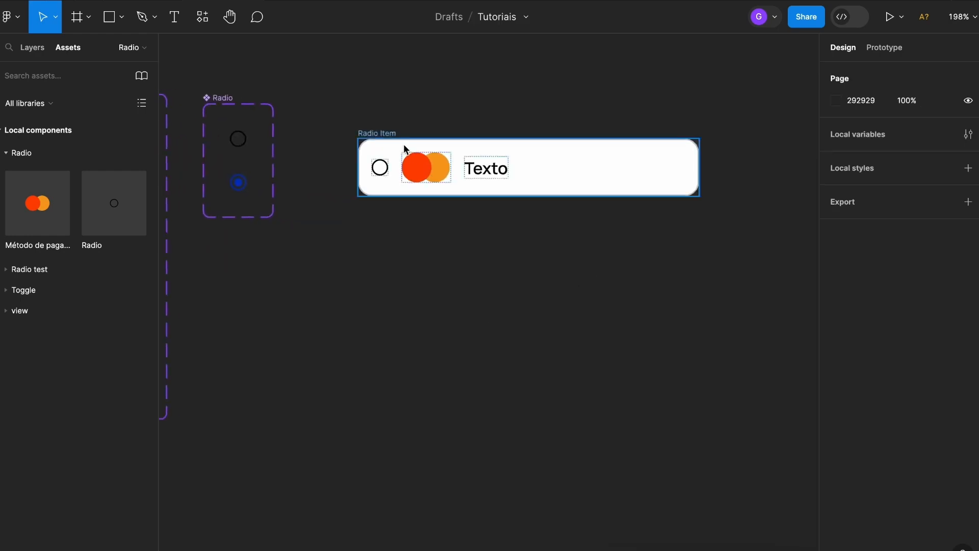
drag(389, 136, 374, 102)
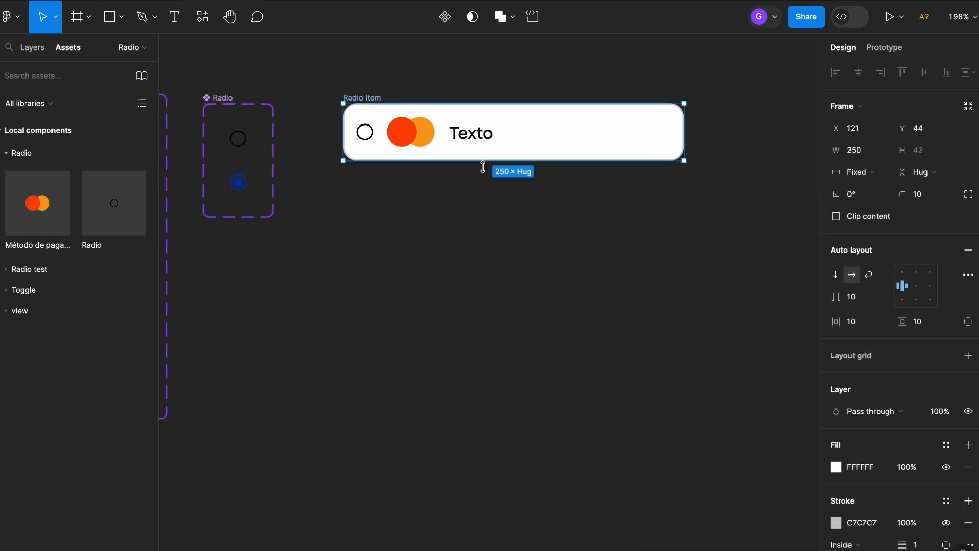
click(445, 17)
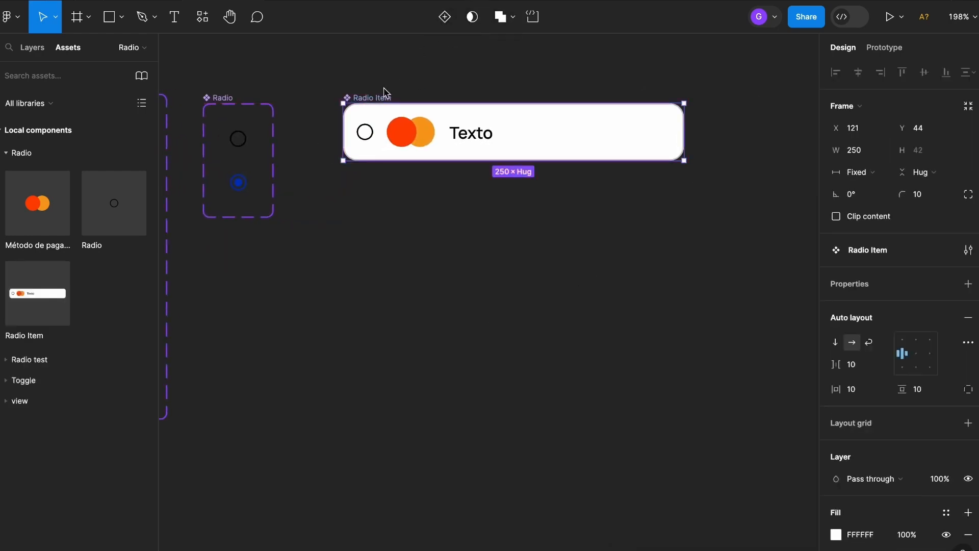
- Add a second variant to Radio Item and align the component set's top edge with the Radio set
click(445, 17)
drag(341, 71, 341, 98)
click(504, 205)
- Set the second Radio Item variant's Property 1 value to "Checked Item"
scroll(493, 221, up, 3)
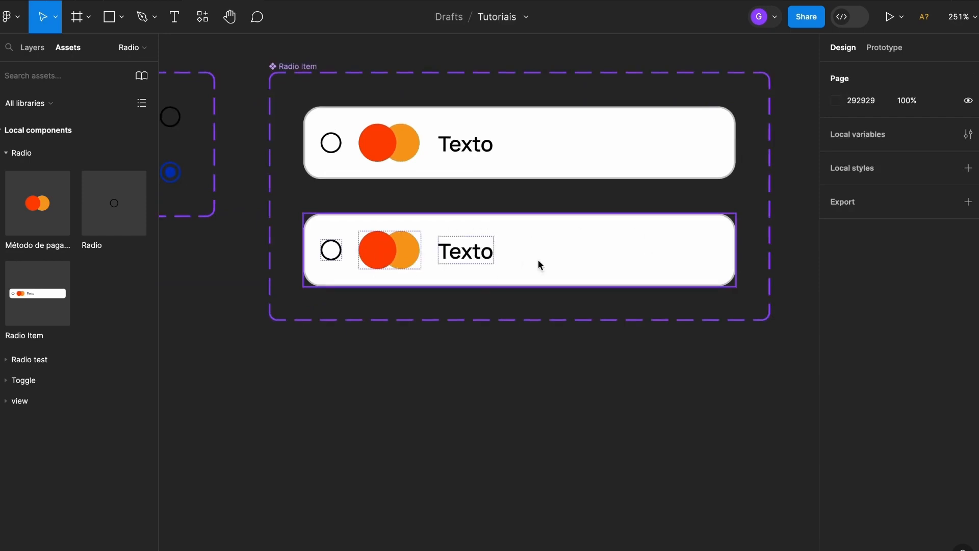
click(625, 234)
click(910, 328)
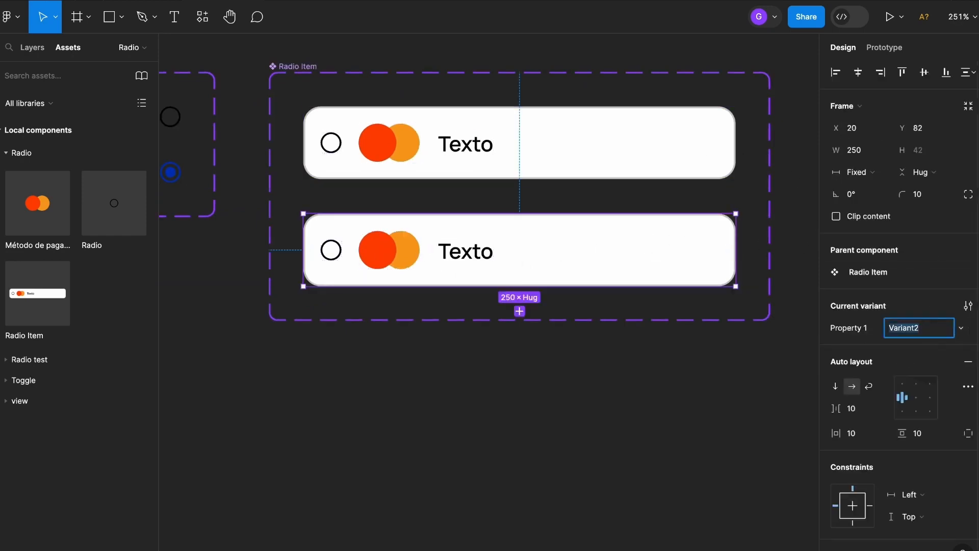
text(Checked Item)
key(Return)
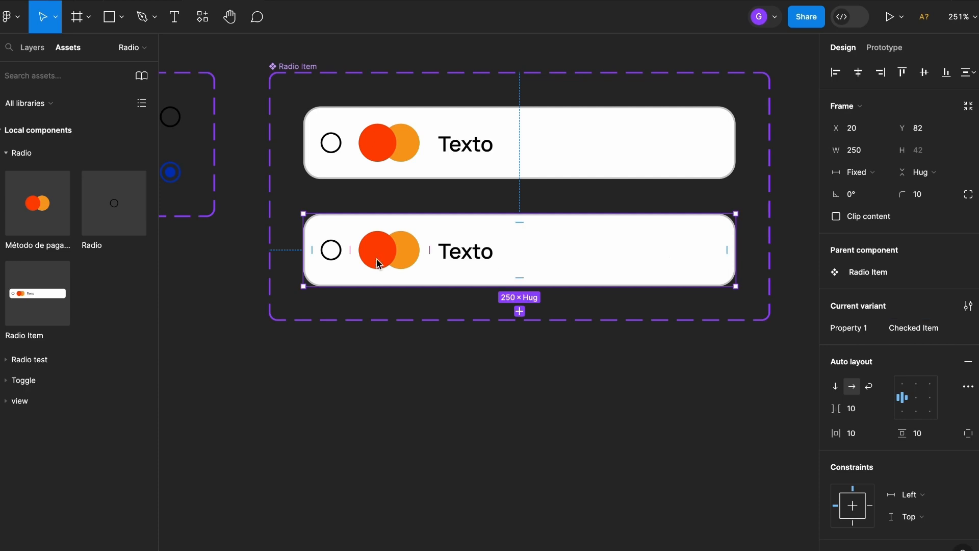
- Switch the nested Radio instance in the Checked Item variant to its Checked variant
scroll(329, 252, up, 3)
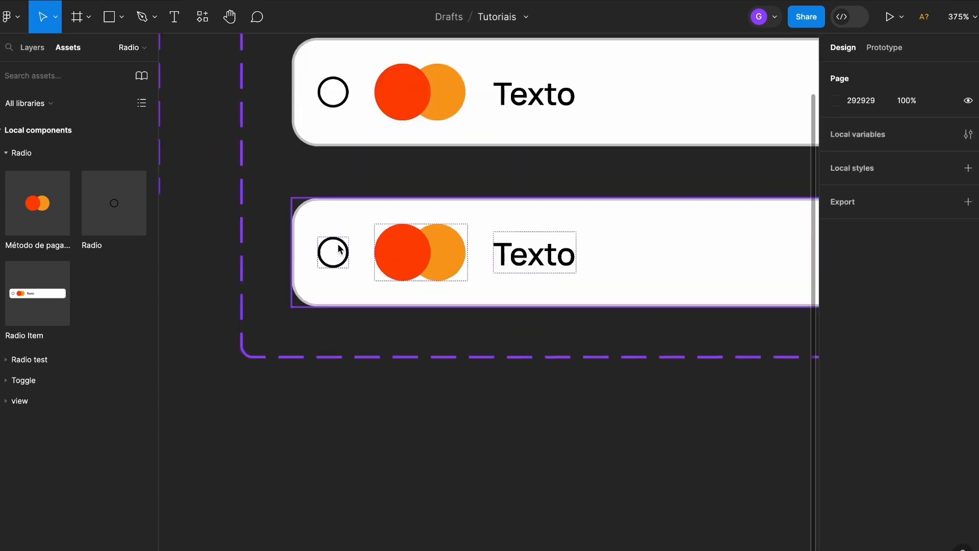
click(343, 249)
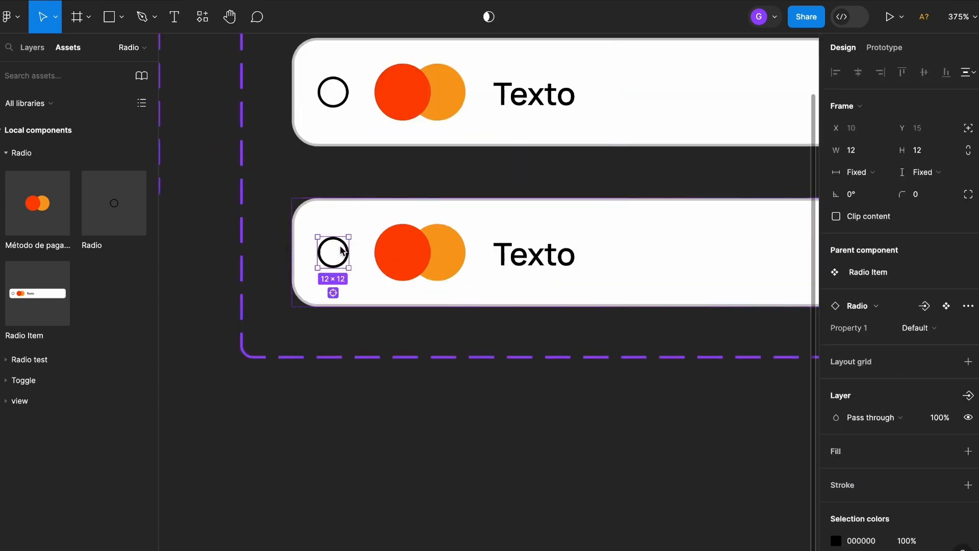
click(946, 331)
click(856, 344)
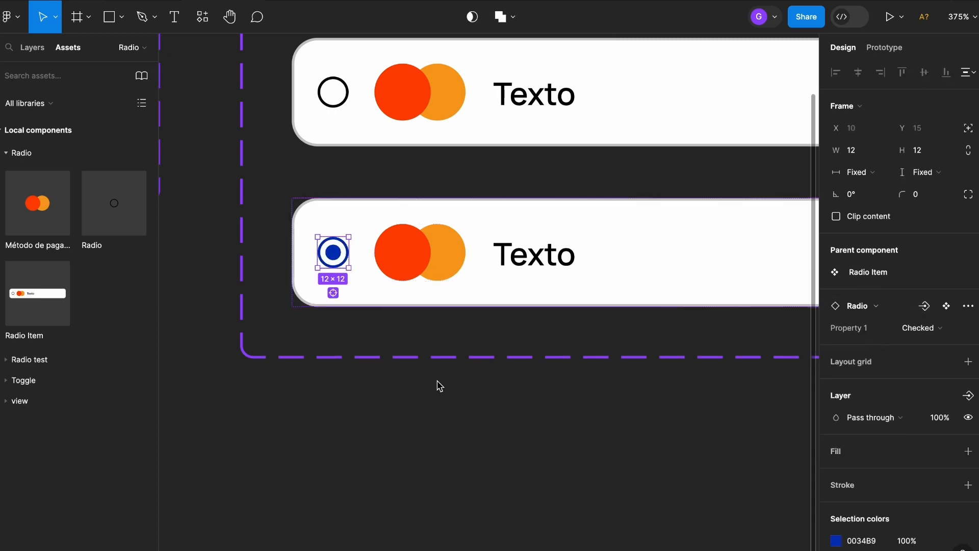
click(372, 331)
scroll(371, 330, down, 4)
drag(508, 326, 480, 306)
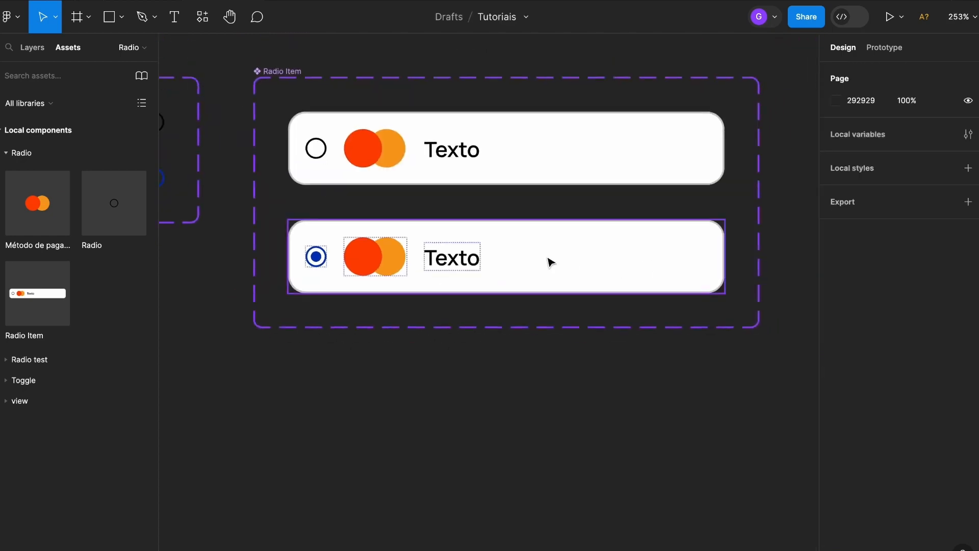
- Change the Checked Item variant's fill to light blue D3E0FF
scroll(551, 262, up, 2)
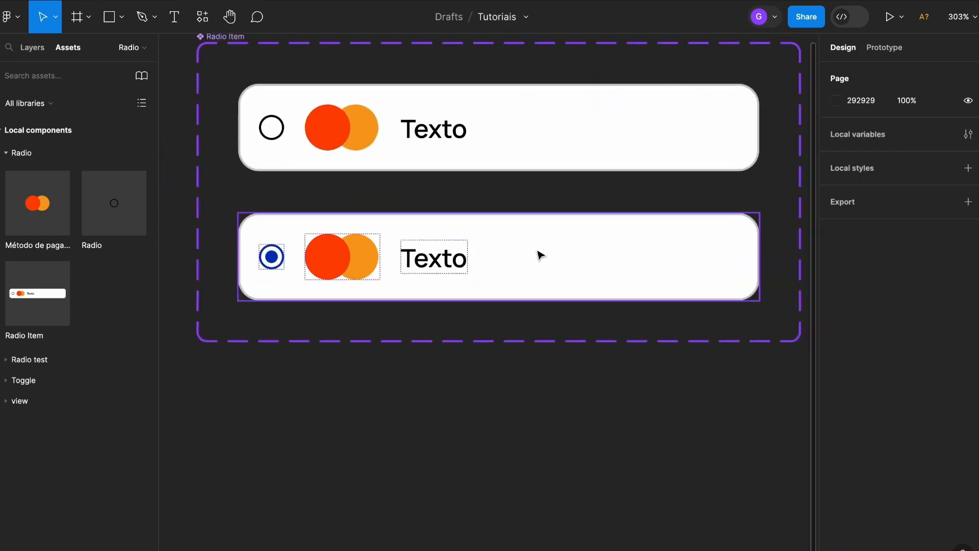
key(alt+1)
click(584, 256)
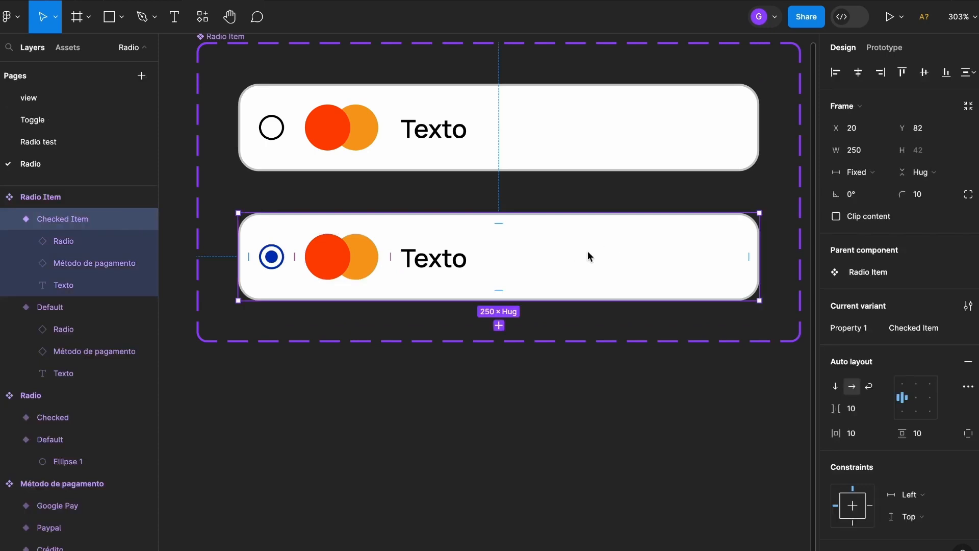
scroll(897, 255, down, 5)
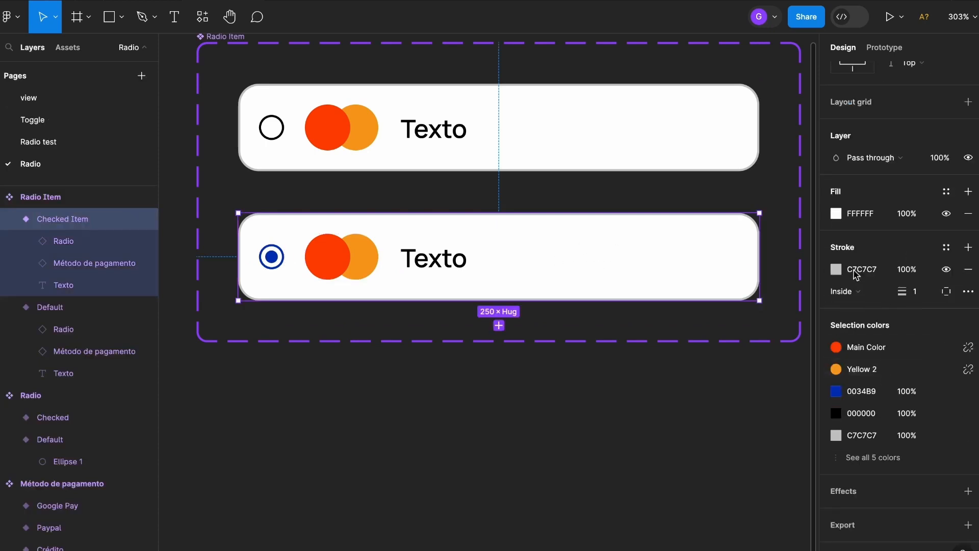
click(836, 214)
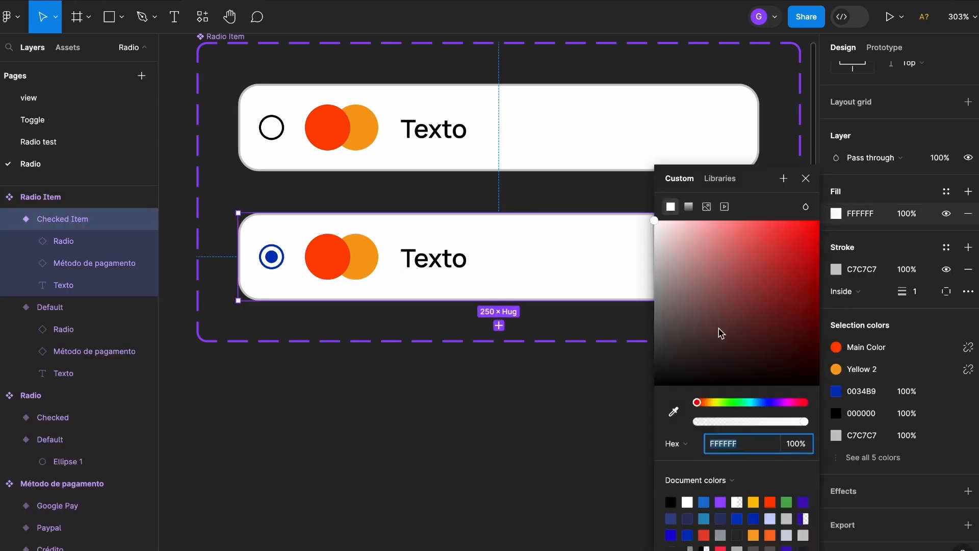
click(761, 403)
drag(672, 225, 683, 214)
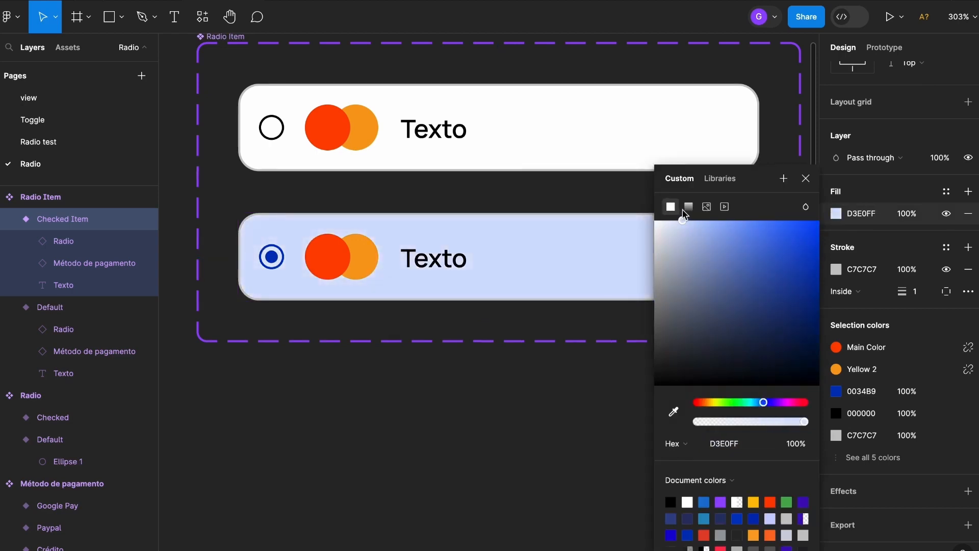
click(586, 316)
- Recolor the Checked Item variant's stroke by sampling the dark blue 0034B9 from its radio circle
click(587, 287)
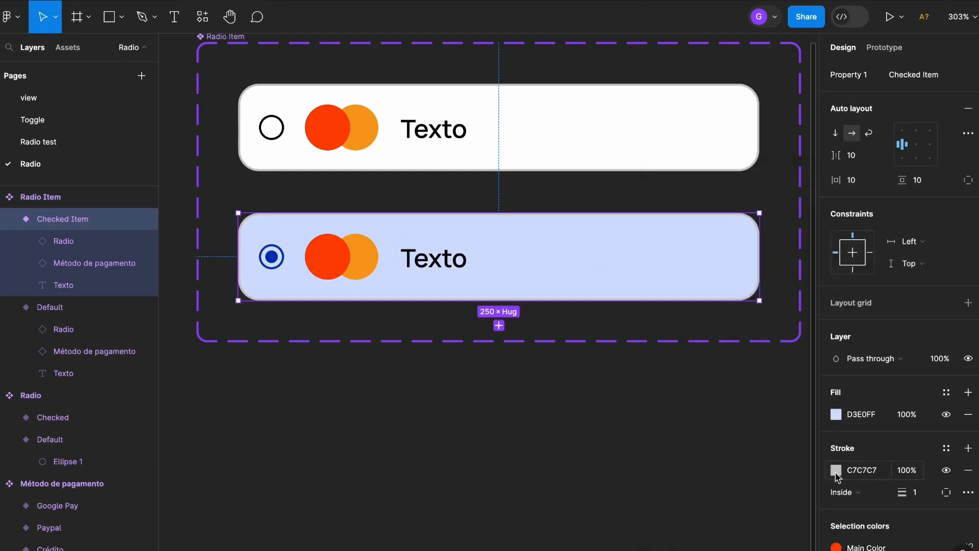
click(837, 473)
click(670, 412)
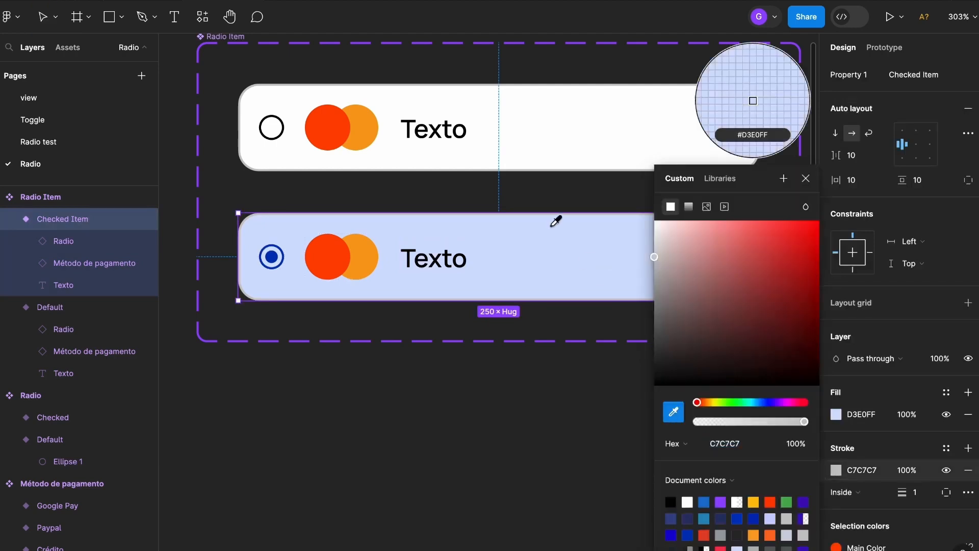
click(272, 259)
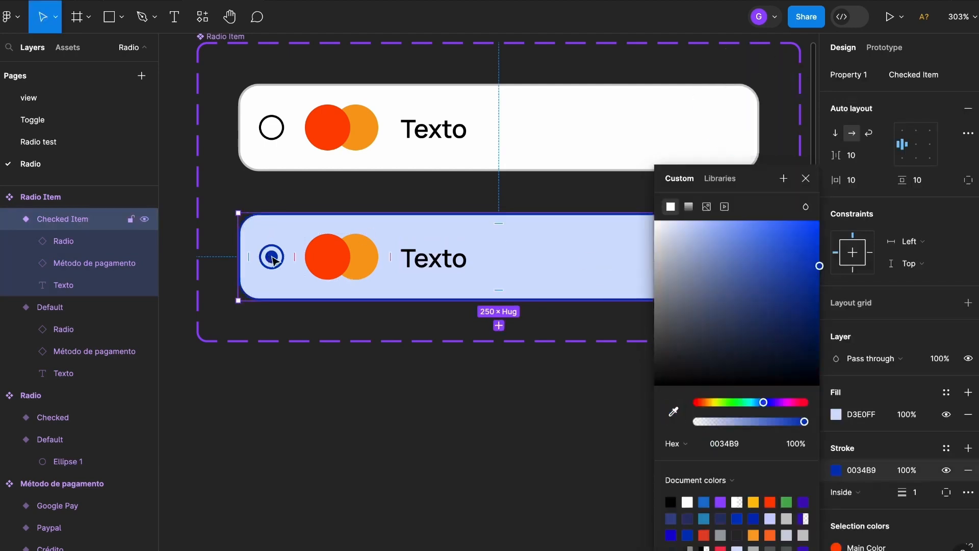
click(441, 402)
scroll(452, 343, down, 3)
scroll(453, 344, up, 1)
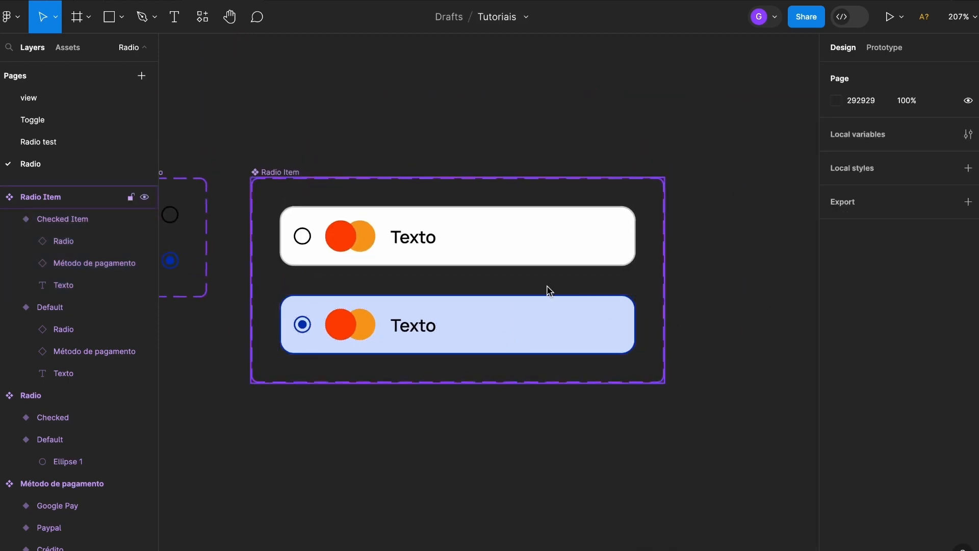
- Set the layer opacity of the Radio Item's Default variant to 65%
scroll(608, 310, up, 1)
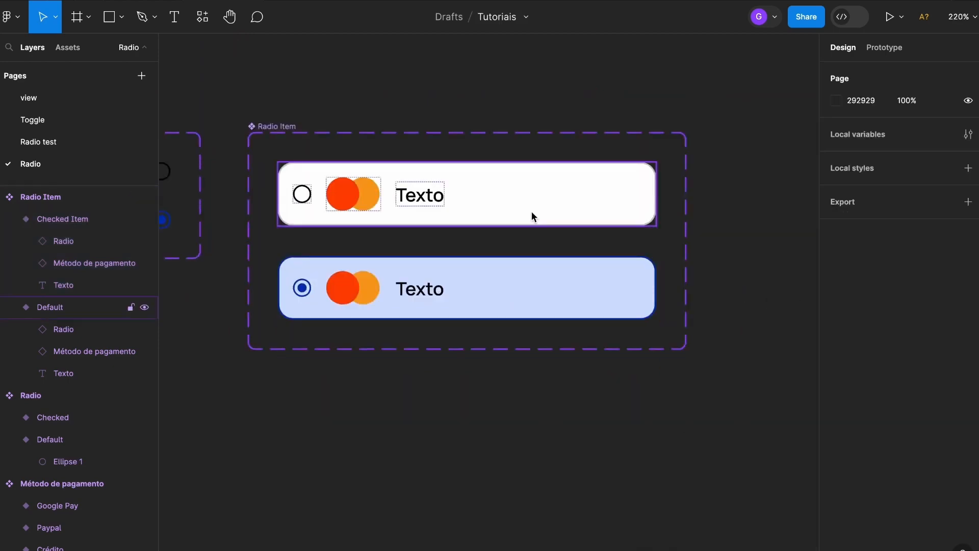
click(523, 193)
scroll(893, 361, down, 5)
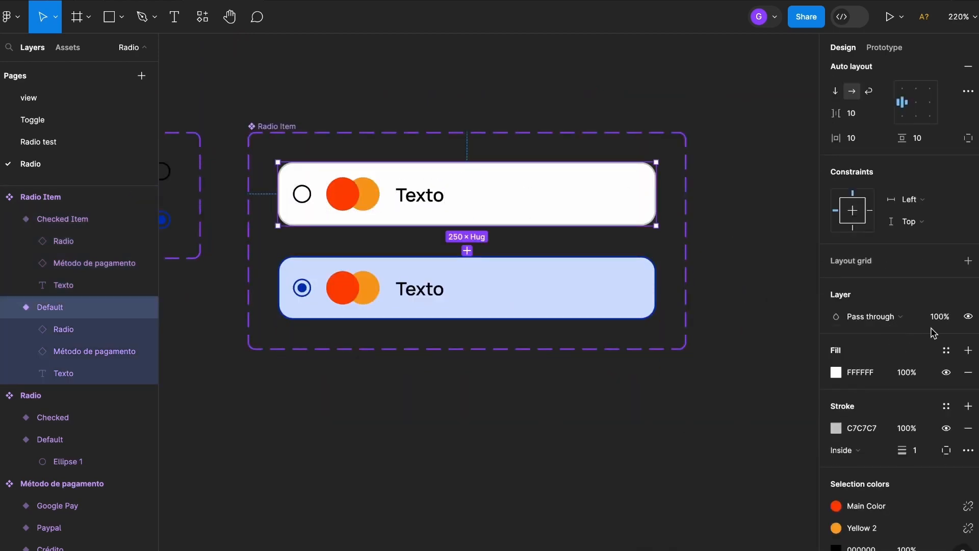
click(948, 320)
text(65)
key(Return)
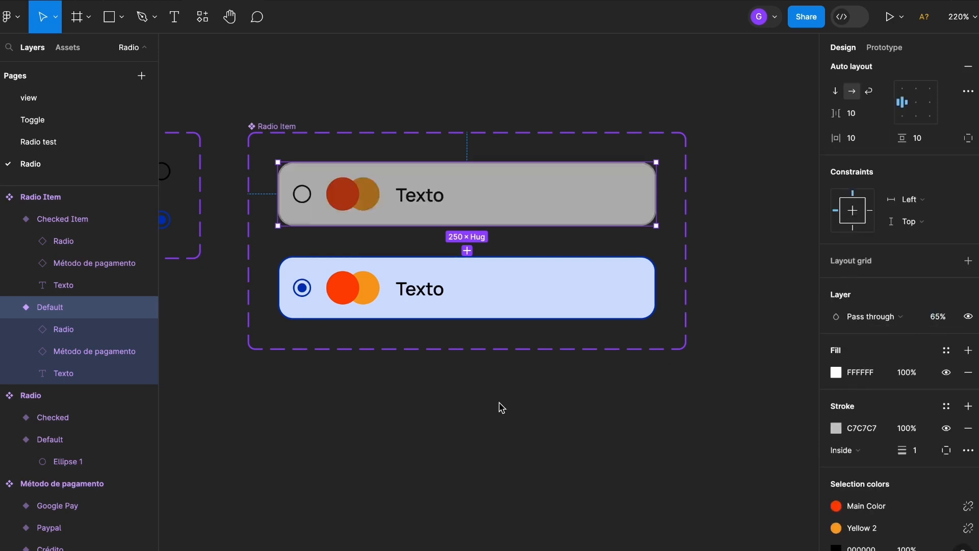
click(447, 405)
- Place a Radio Item instance beside the Radio Item component set and duplicate it into a vertical stack of three with 4 px gaps
scroll(447, 404, down, 5)
drag(676, 403, 551, 313)
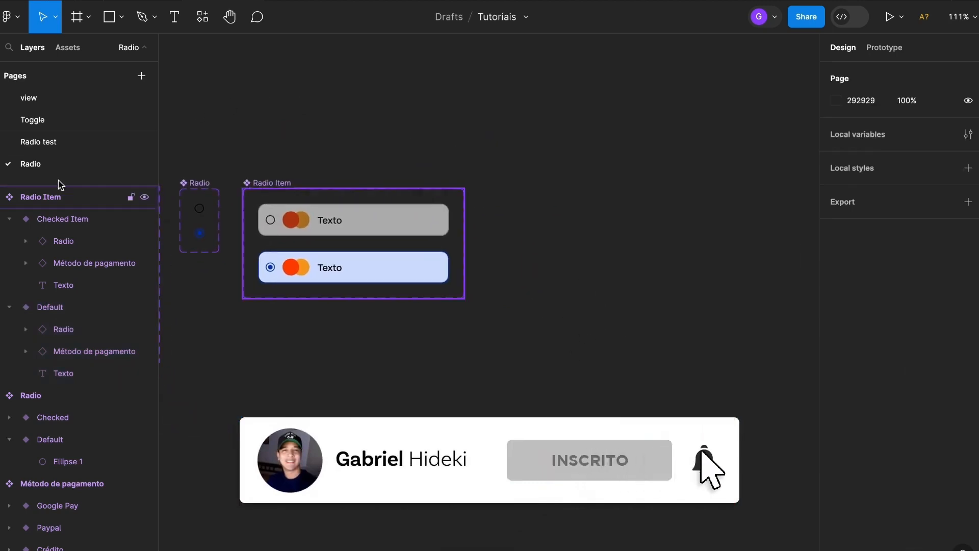
click(67, 50)
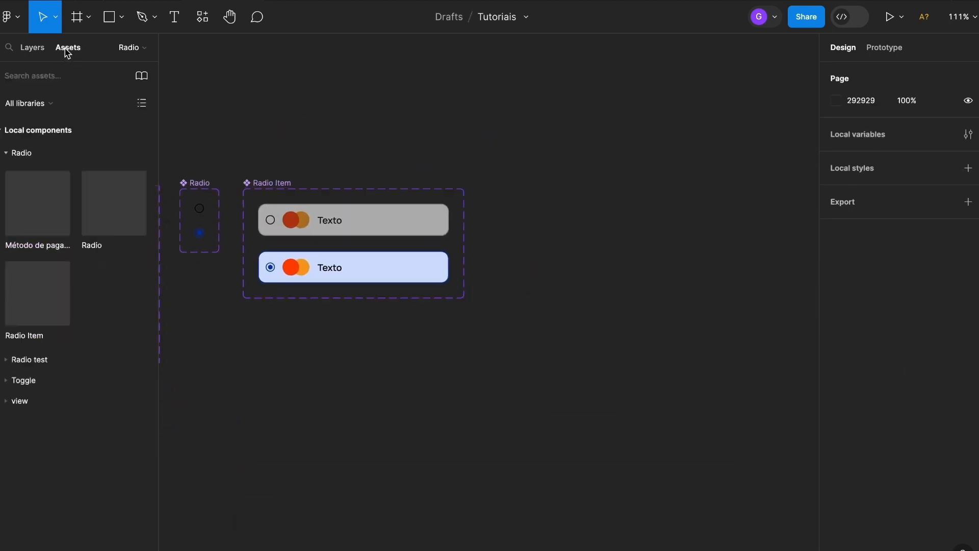
drag(38, 294, 619, 251)
scroll(623, 210, up, 5)
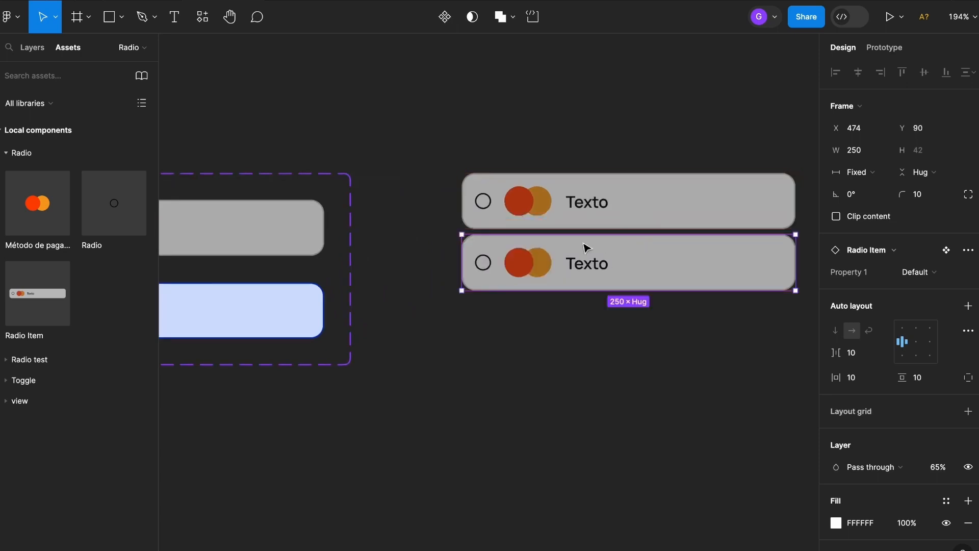
key(super+d)
scroll(603, 345, down, 5)
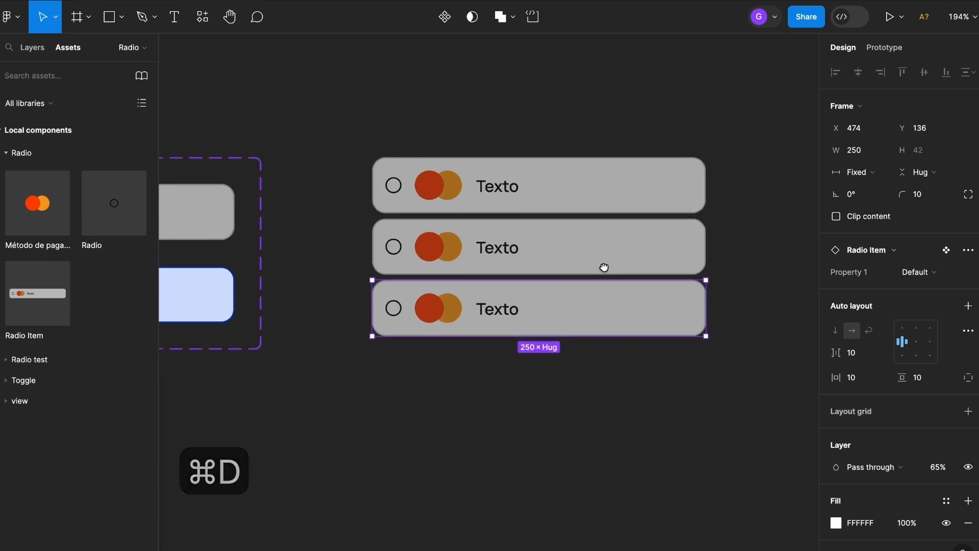
- Group the three stacked Radio Item instances
click(751, 141)
drag(758, 125, 414, 338)
scroll(641, 245, up, 2)
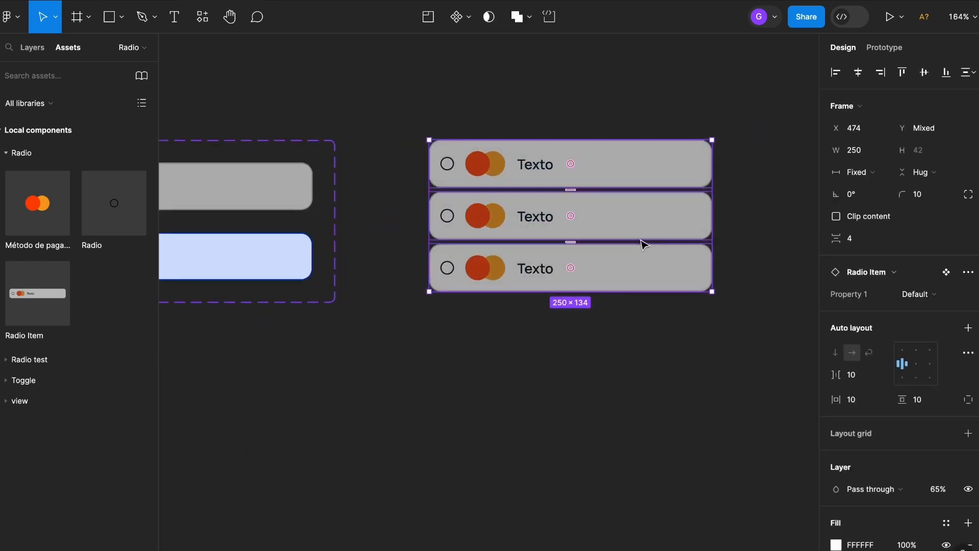
scroll(754, 193, right, 2)
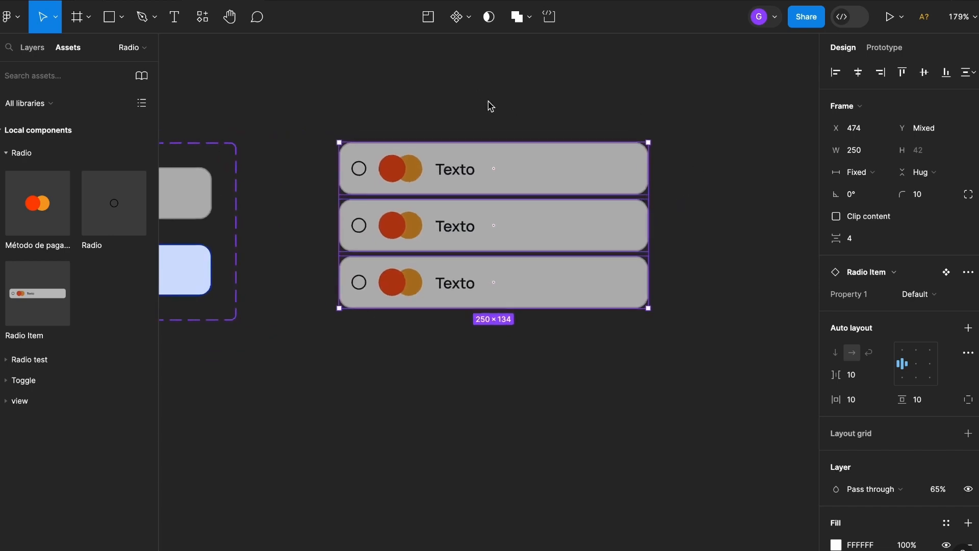
key(super+g)
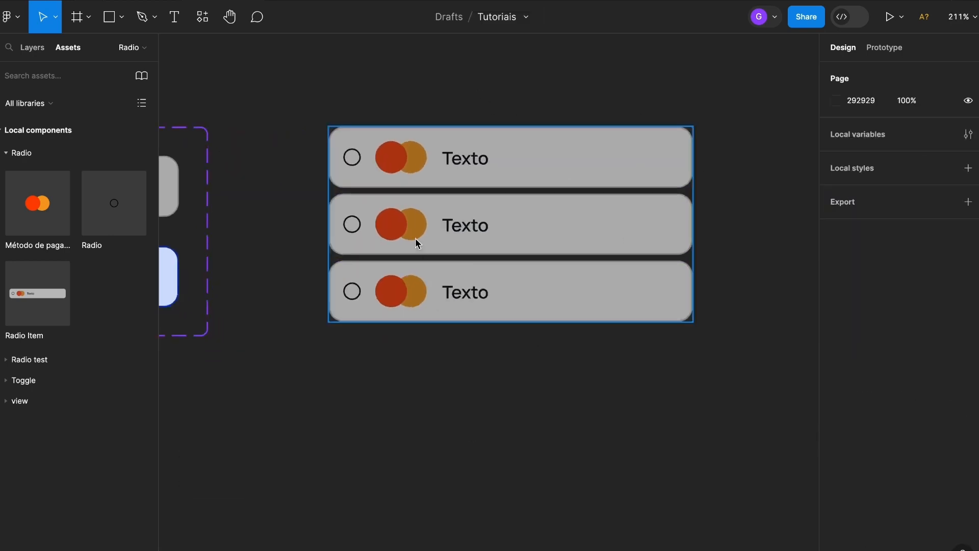
- Switch the payment icon variant to Paypal in the second item and to Google Pay in the third
double_click(408, 227)
double_click(412, 230)
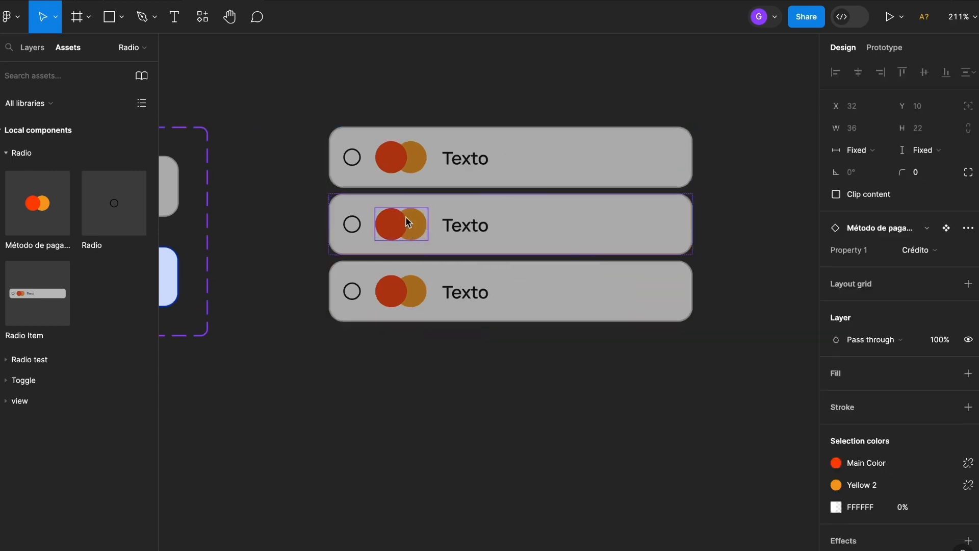
click(937, 256)
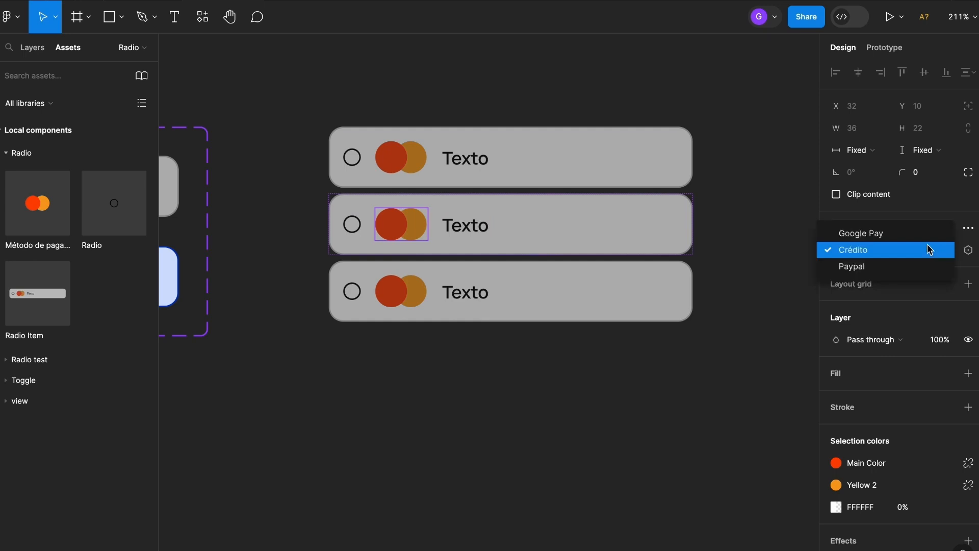
click(909, 269)
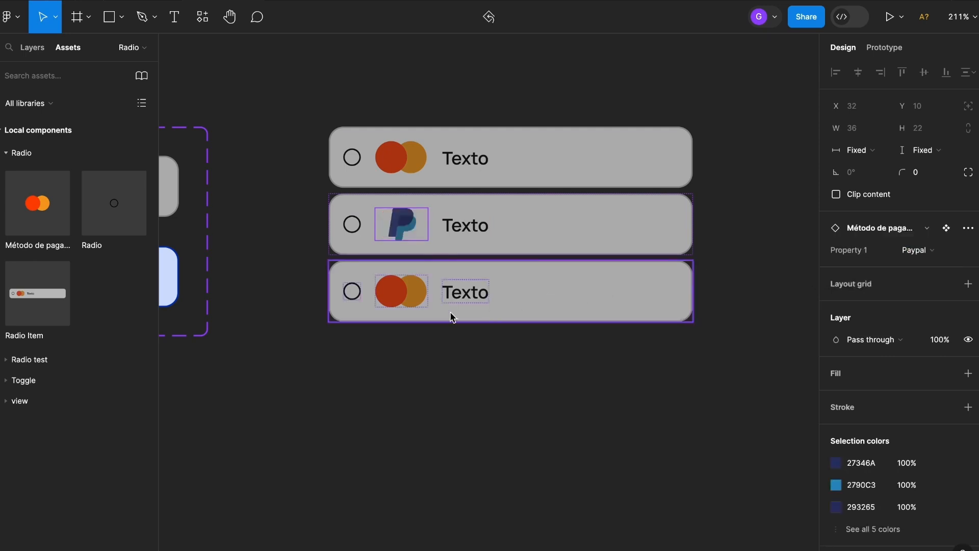
scroll(398, 300, up, 2)
click(410, 291)
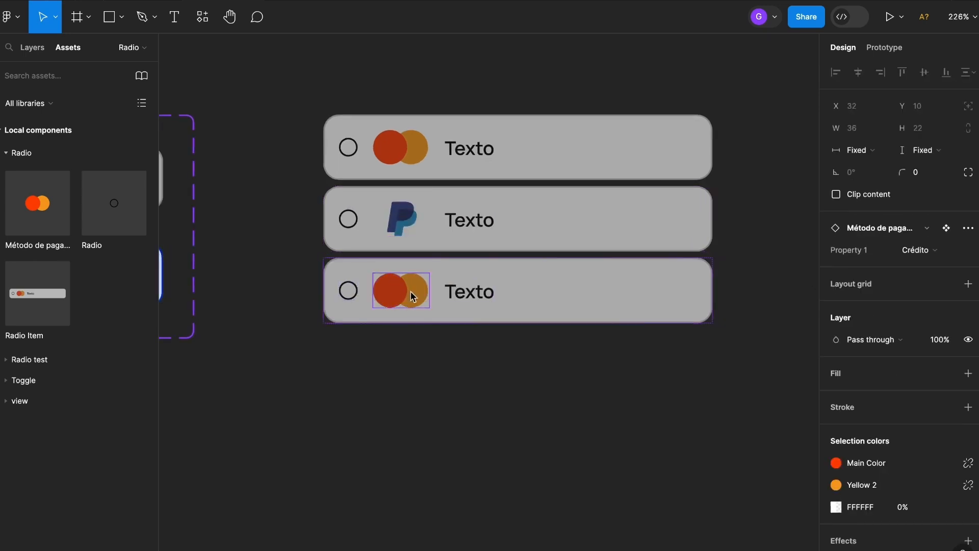
click(943, 255)
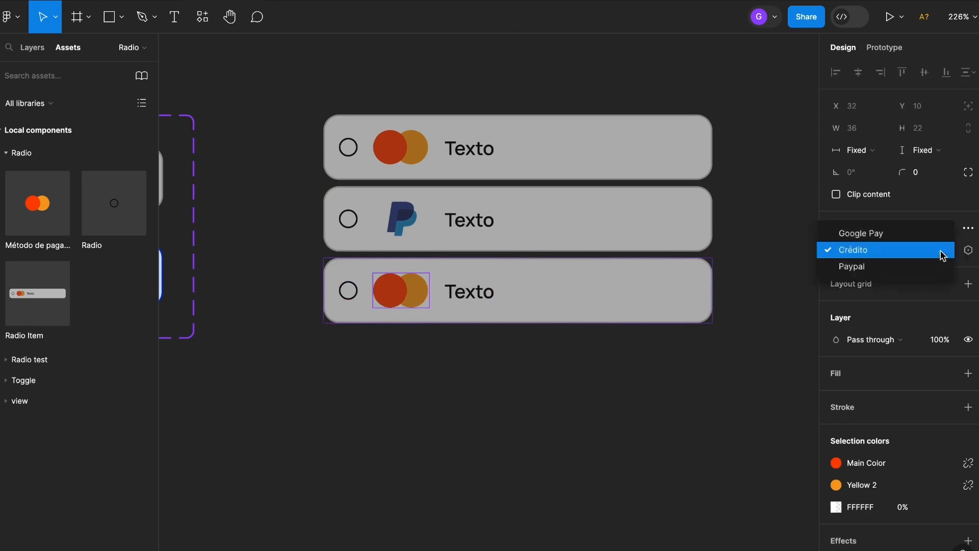
click(910, 234)
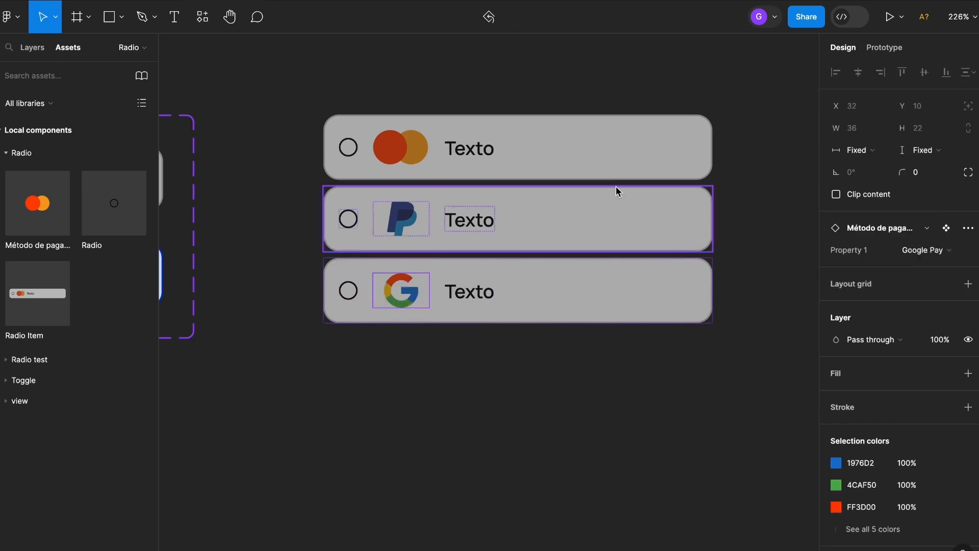
- Replace the three item labels from first to last with "Cartão de Crédito", "Paypal" and "Google Pay"
double_click(485, 155)
double_click(474, 148)
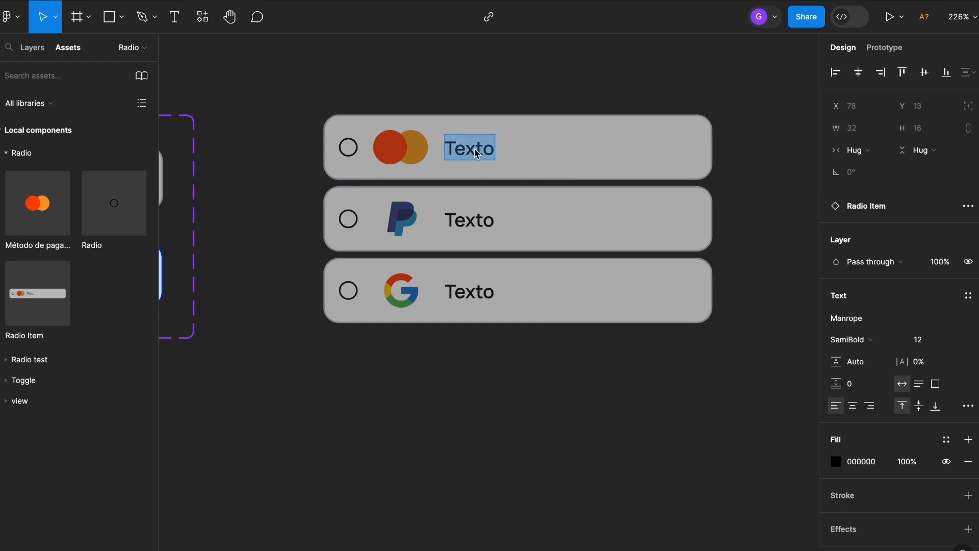
text(Cartão de Cr)
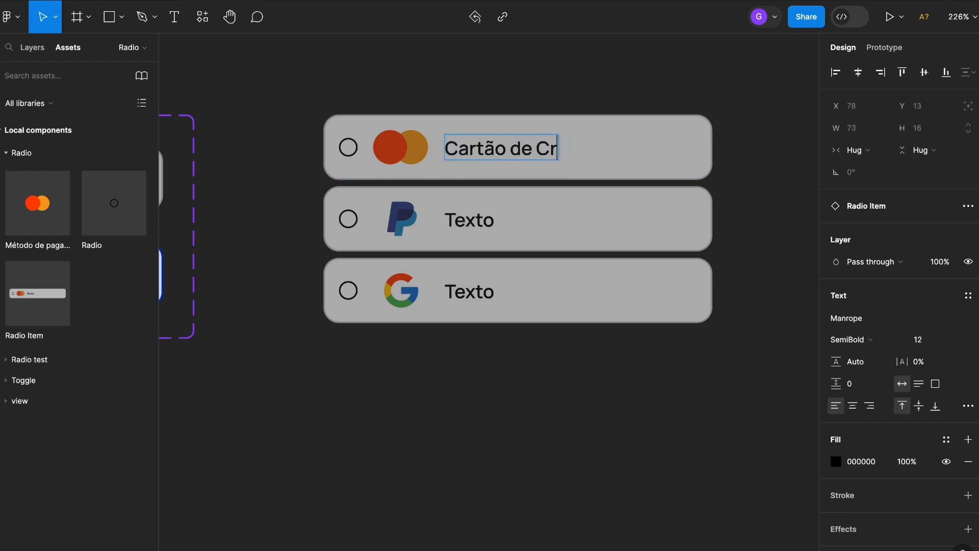
text(edito)
double_click(470, 219)
text(Paypal)
double_click(470, 281)
text(Google Pay)
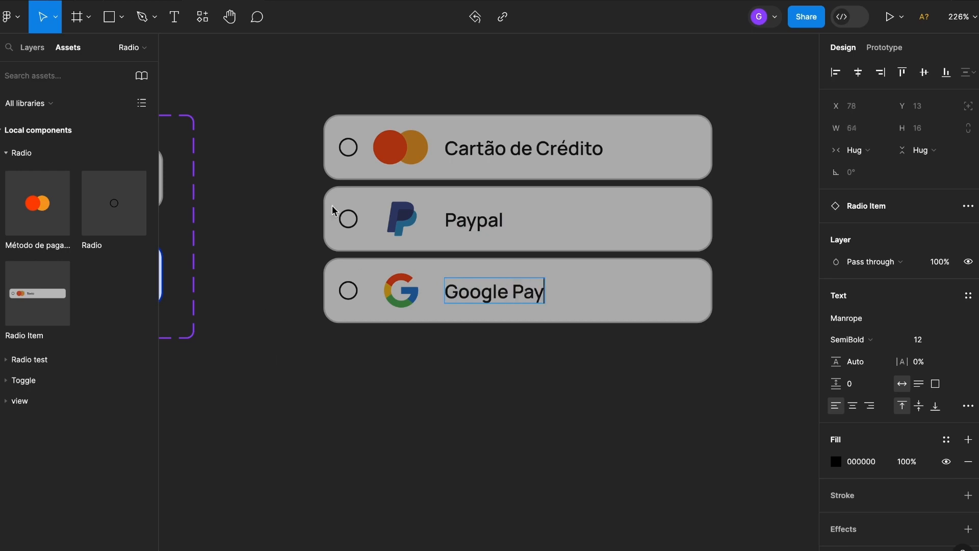
- Move the group of three payment items to X 526, Y 39, beside the Radio Item component set
click(299, 169)
scroll(299, 169, down, 5)
drag(348, 148, 419, 207)
key(super+z)
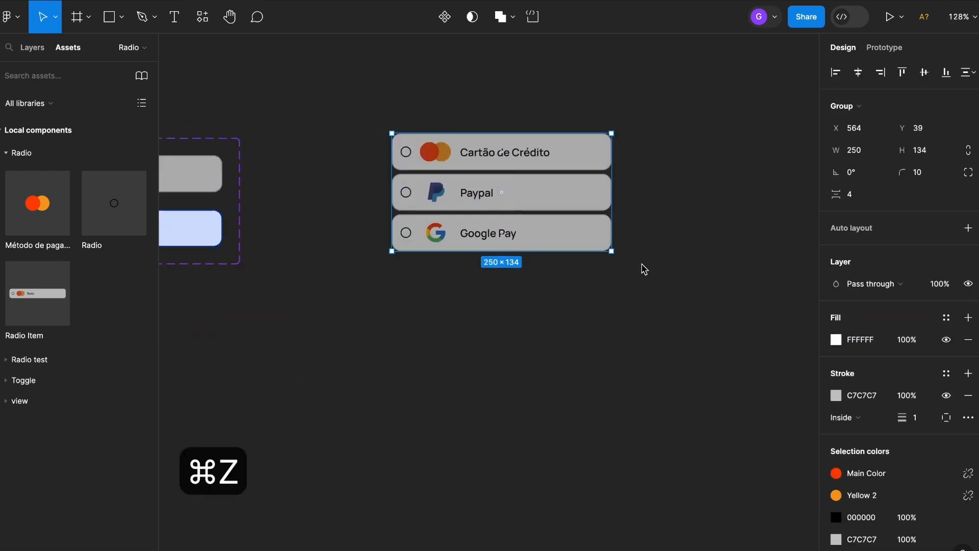
drag(534, 169, 500, 170)
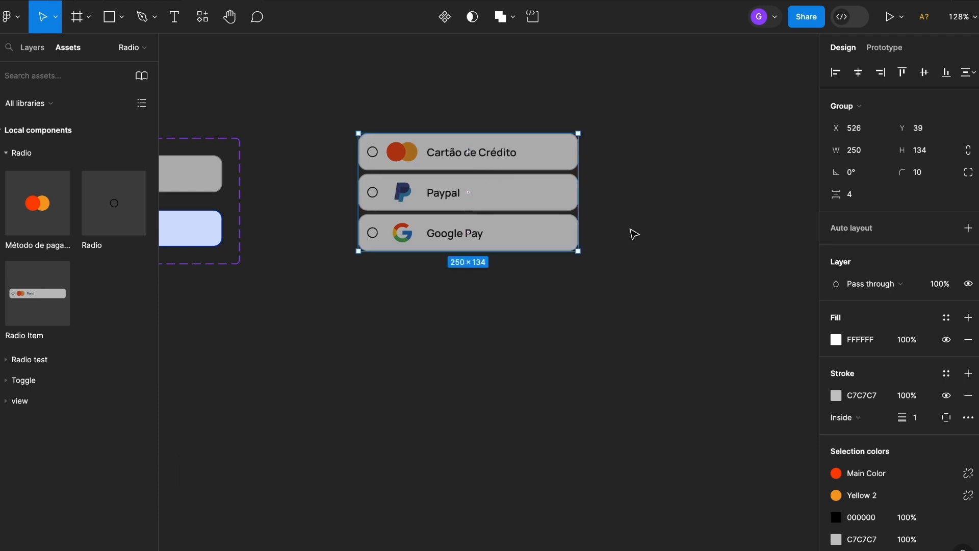
- Turn the group of three payment items into a component named "Wrap Radio Buttons"
click(444, 19)
double_click(388, 126)
text(Wrap Radio Buttons)
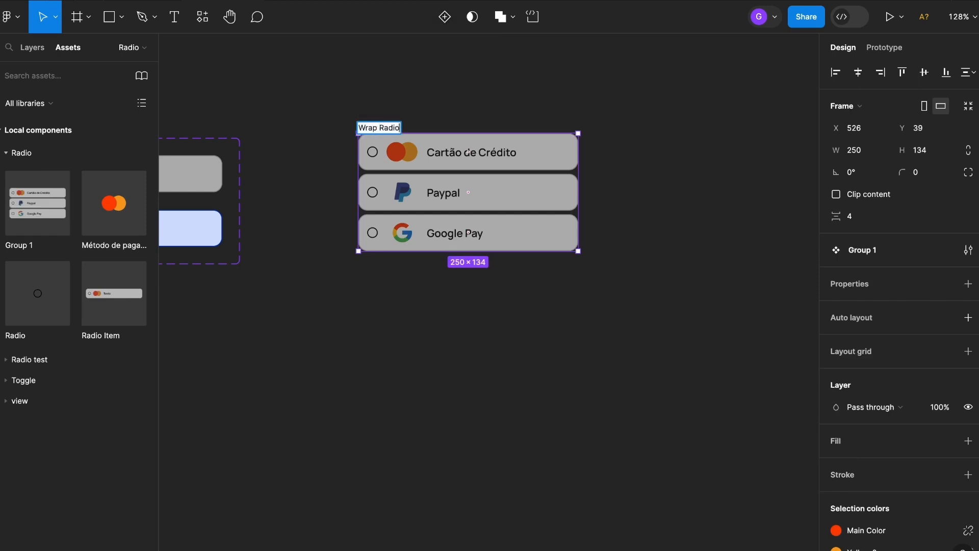
key(Return)
- Add three more variants to the Wrap Radio Buttons component, making four stacked sets of payment items
key(super+z)
key(super+z)
key(super+z)
click(447, 19)
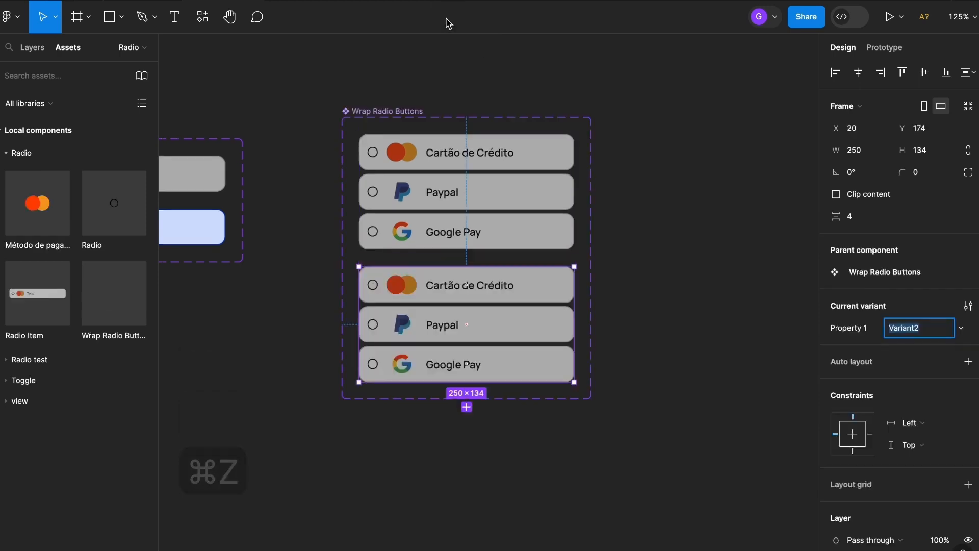
click(466, 407)
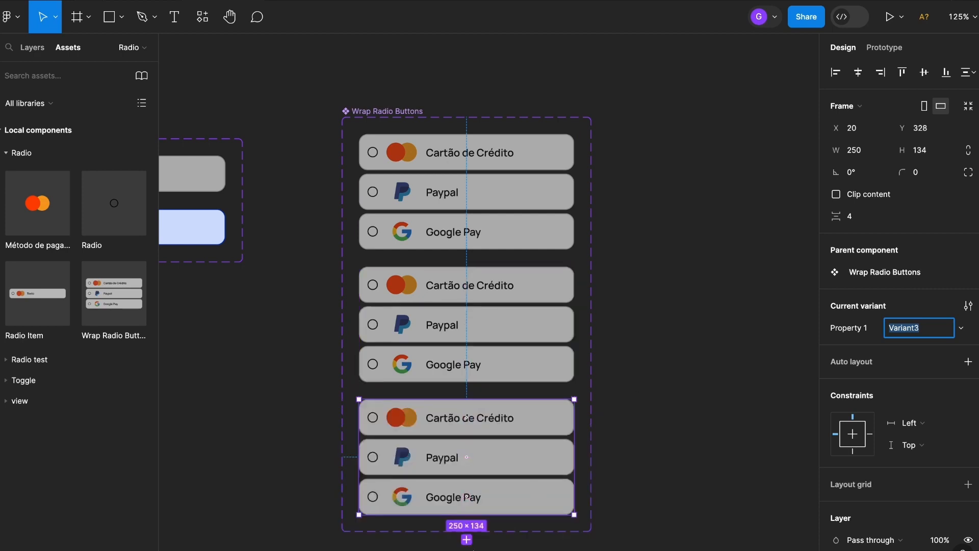
click(466, 539)
click(667, 463)
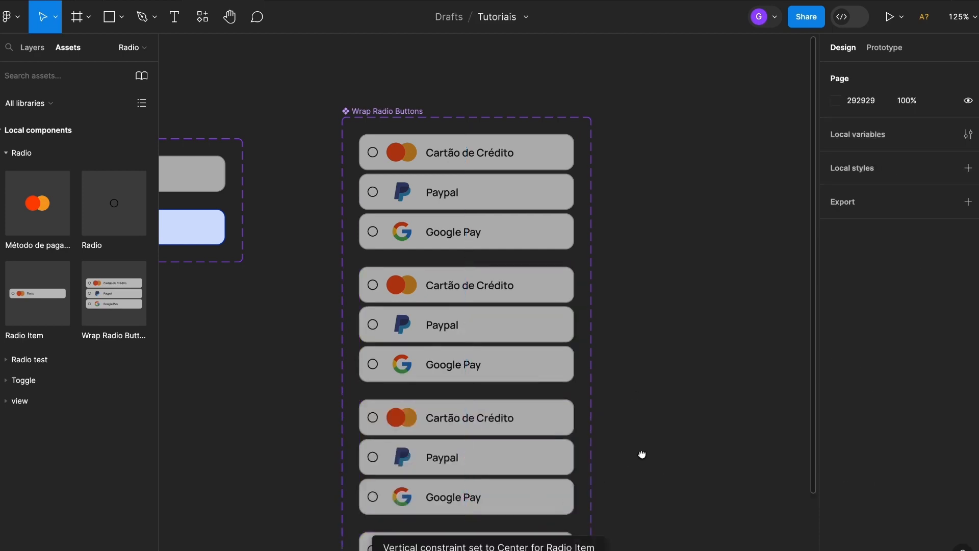
- Switch the Cartão de Crédito item in the second Wrap Radio Buttons variant to Checked Item
scroll(640, 463, down, 2)
scroll(621, 383, down, 2)
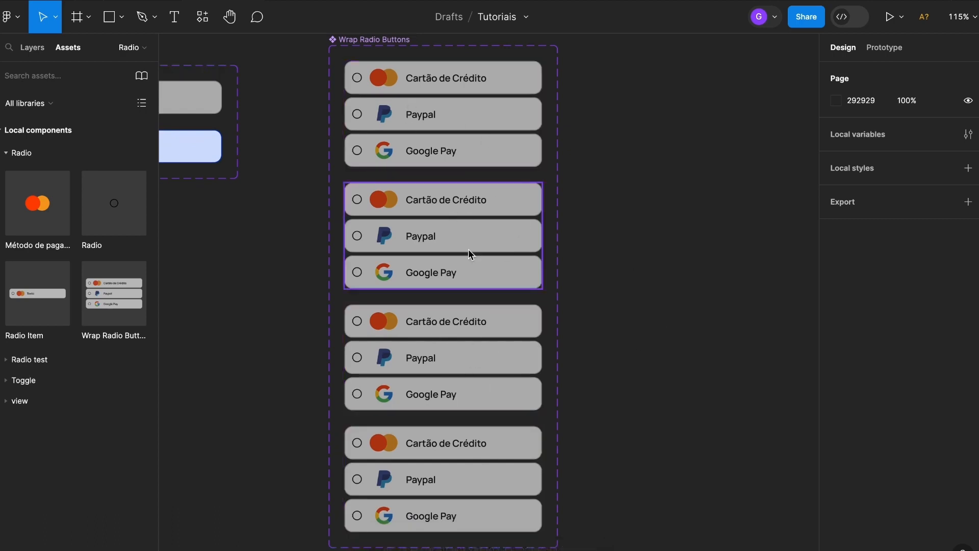
double_click(524, 206)
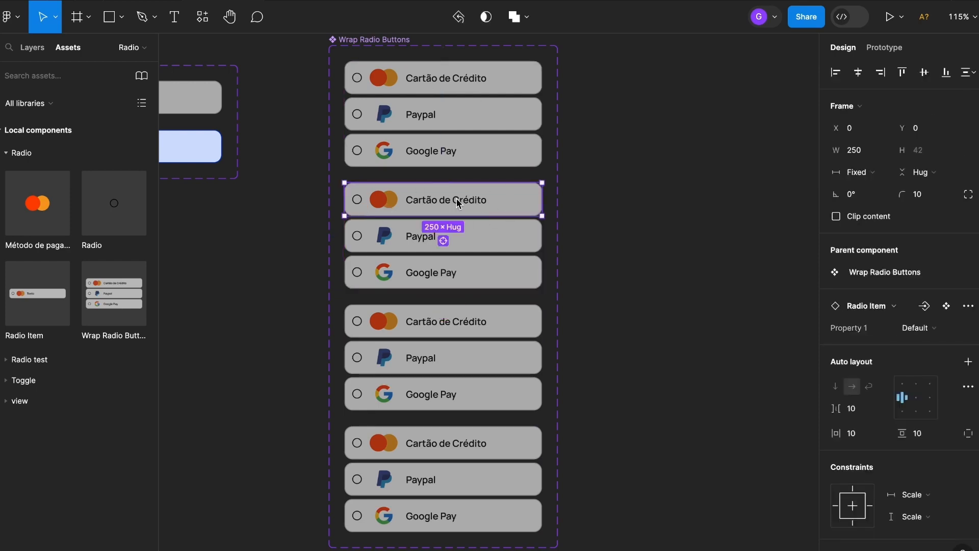
click(941, 329)
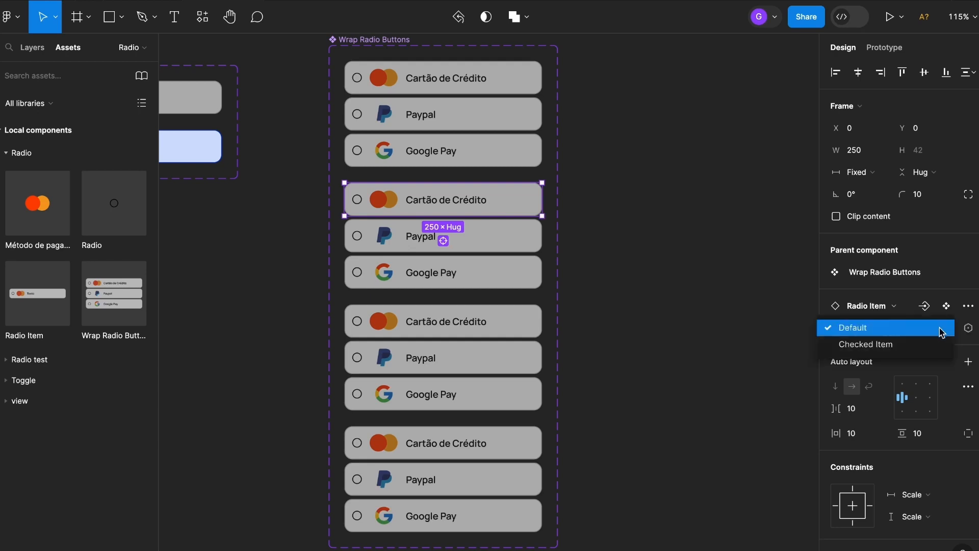
click(891, 346)
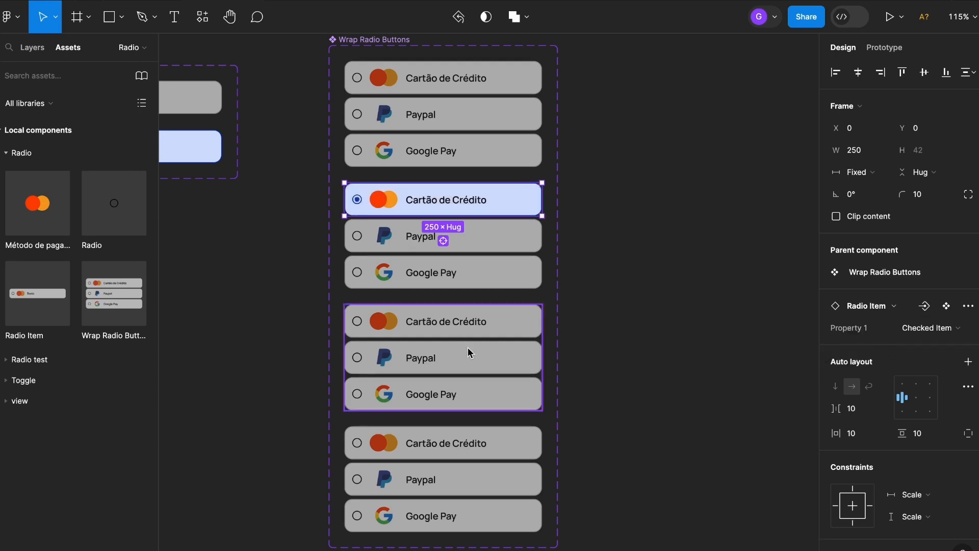
- Switch the Paypal item in the third variant and the Google Pay item in the fourth variant to Checked Item
double_click(478, 356)
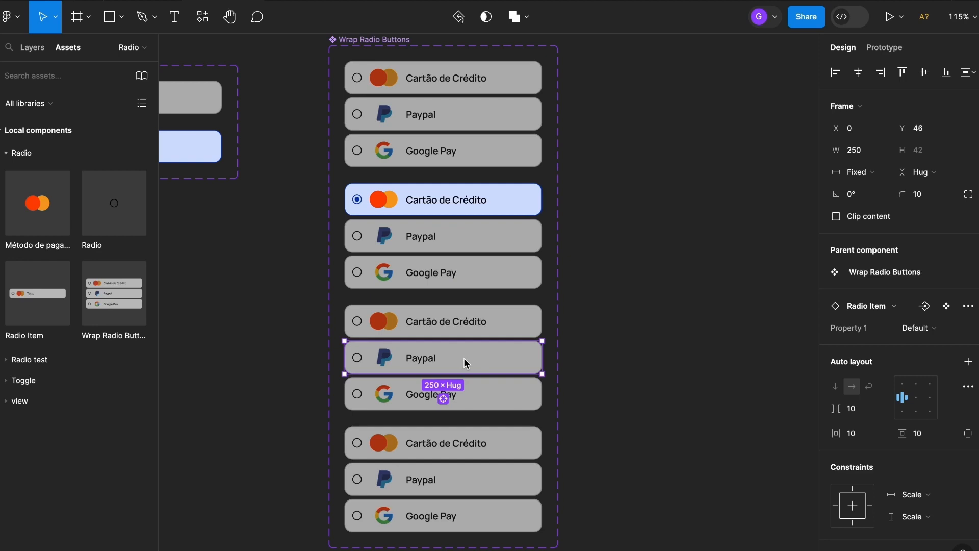
click(939, 332)
click(918, 341)
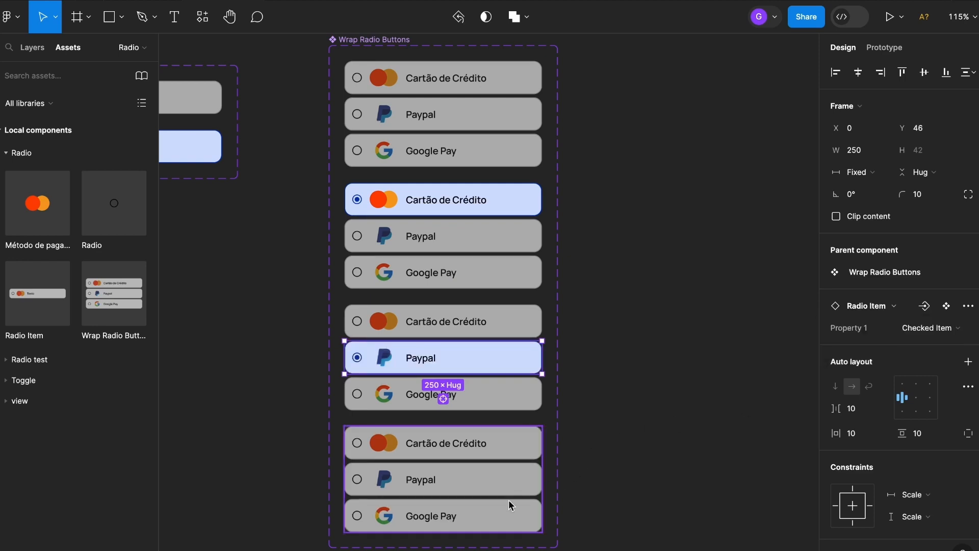
double_click(490, 516)
click(918, 329)
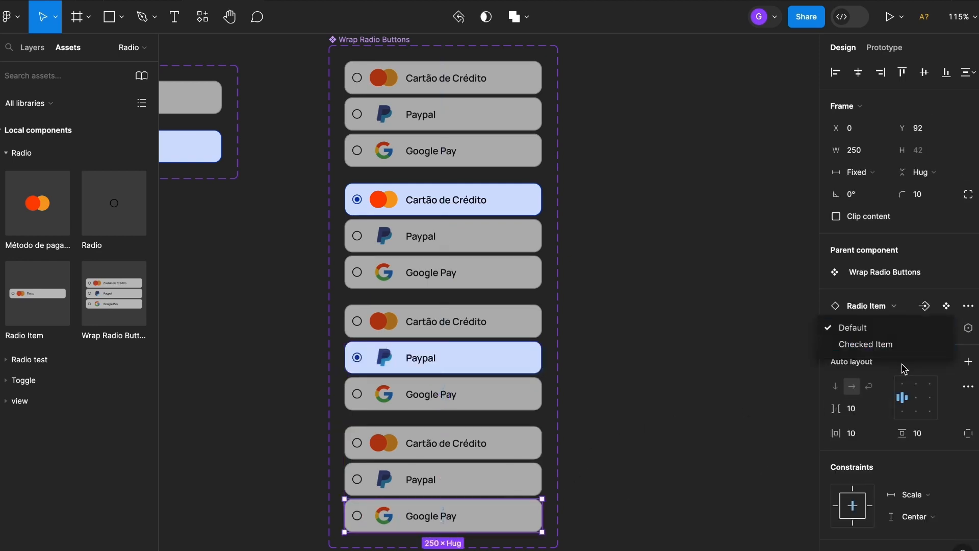
click(900, 344)
click(796, 370)
- Link the first variant's Cartão de Crédito item to Variant2 with an on-click Change to interaction using Smart animate, Ease out, 50 ms
scroll(765, 313, down, 1)
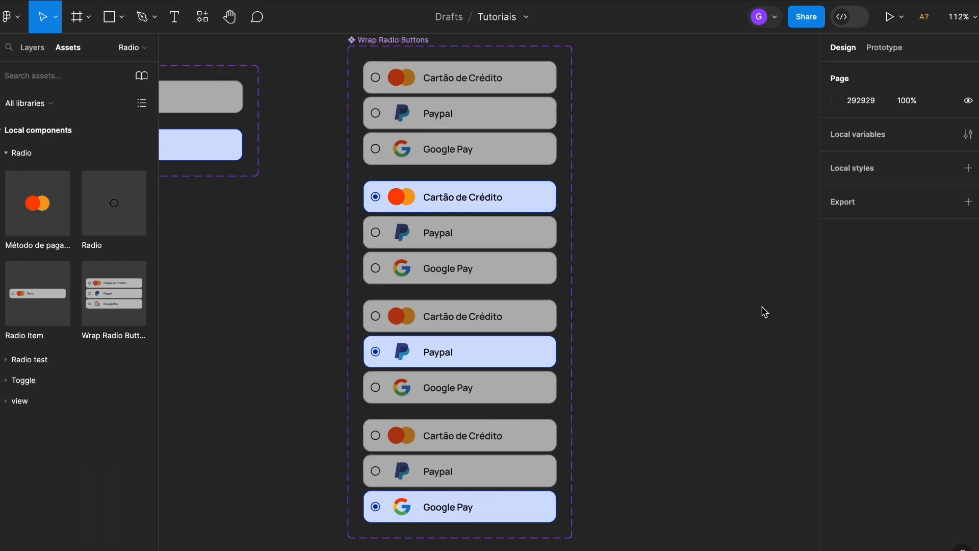
click(883, 51)
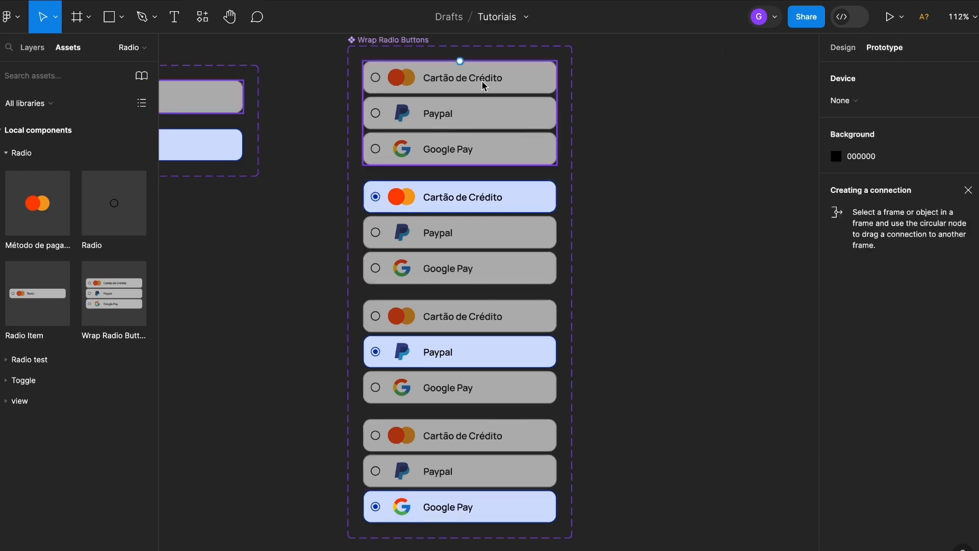
scroll(505, 79, up, 5)
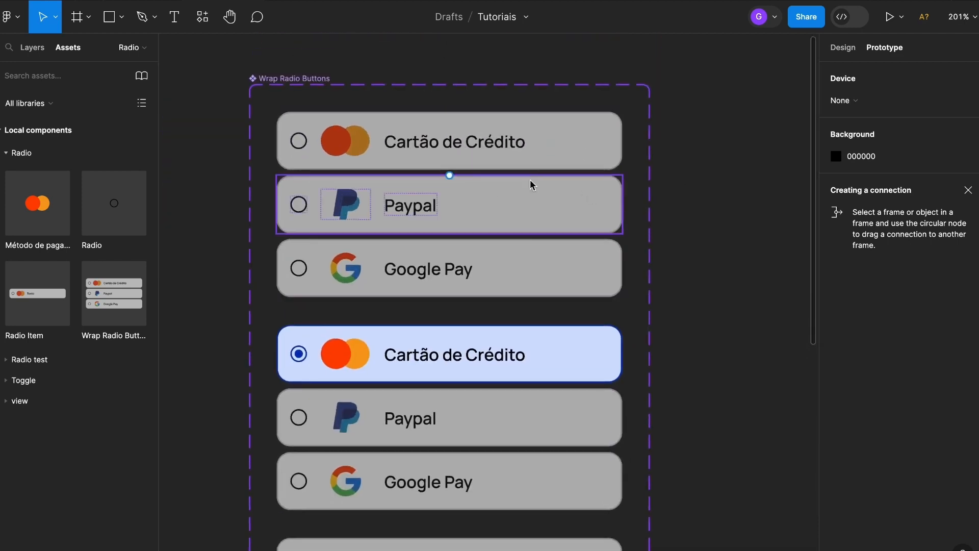
scroll(531, 183, down, 2)
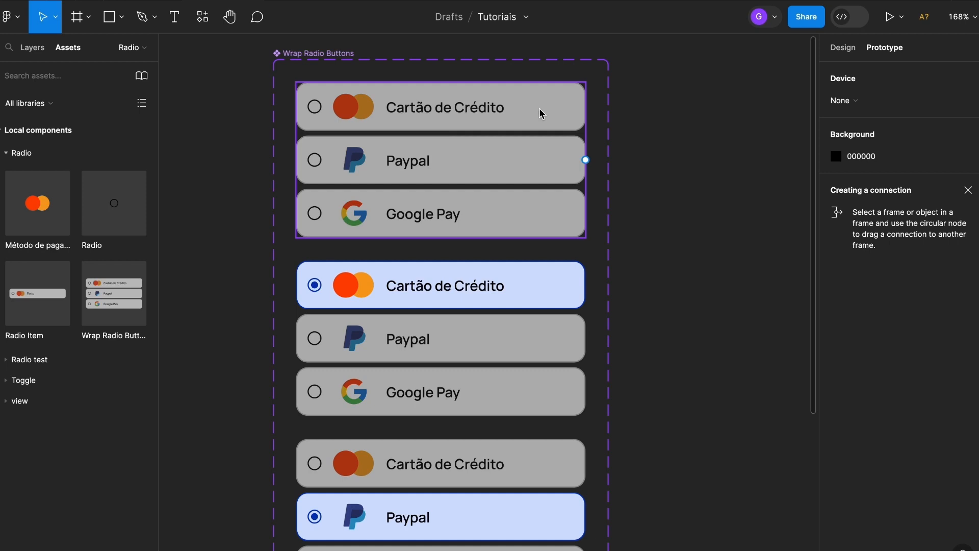
click(542, 113)
drag(586, 106, 517, 349)
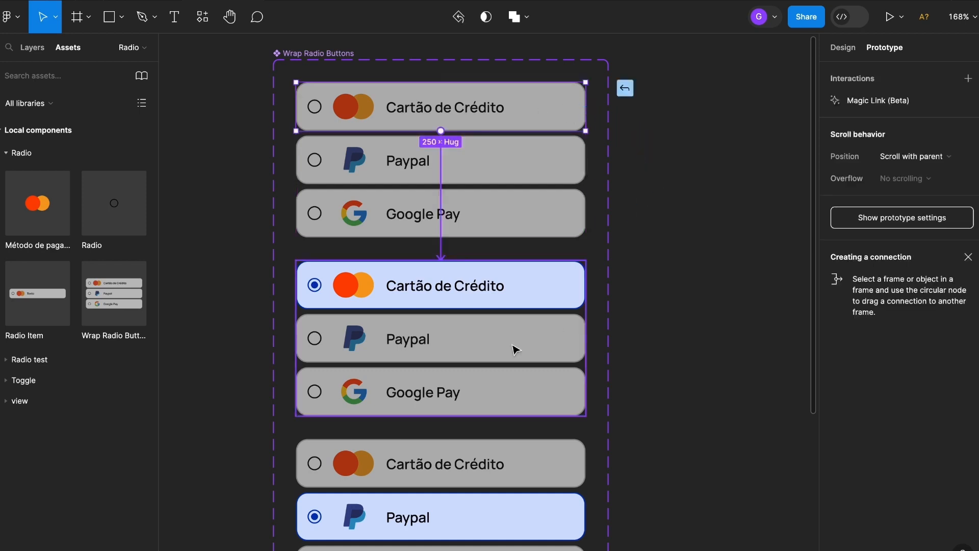
drag(436, 291, 717, 145)
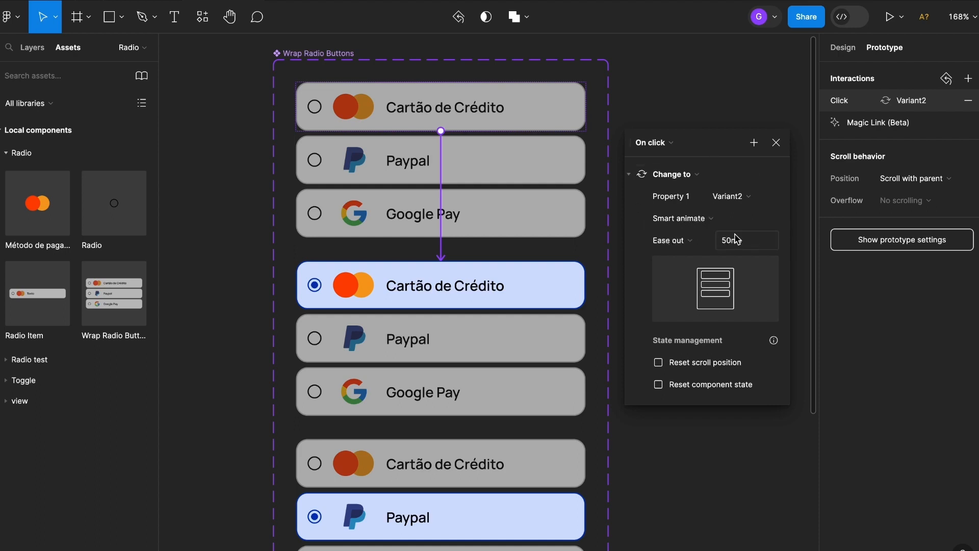
click(776, 142)
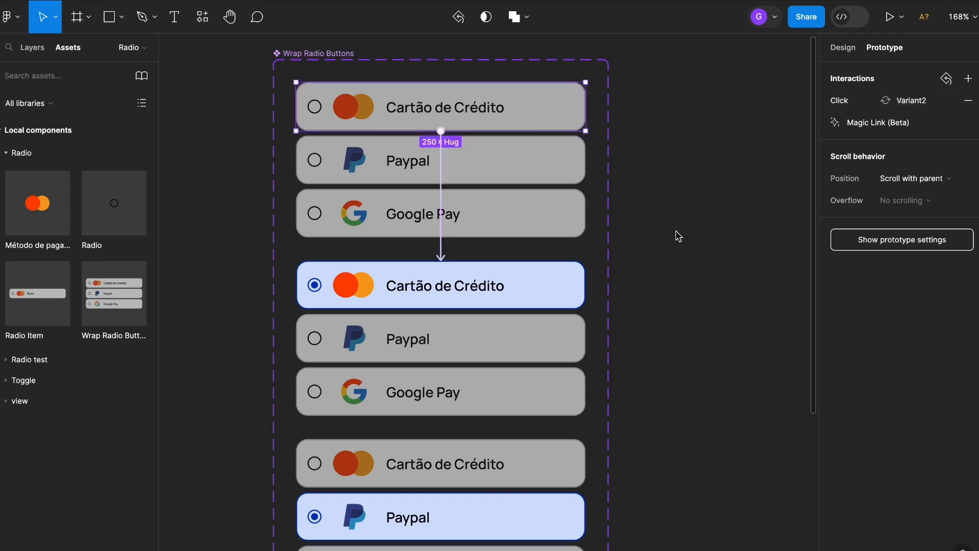
- Link the first variant's Paypal item to Variant3 with an on-click Change to interaction using Smart animate
scroll(674, 255, down, 3)
click(534, 137)
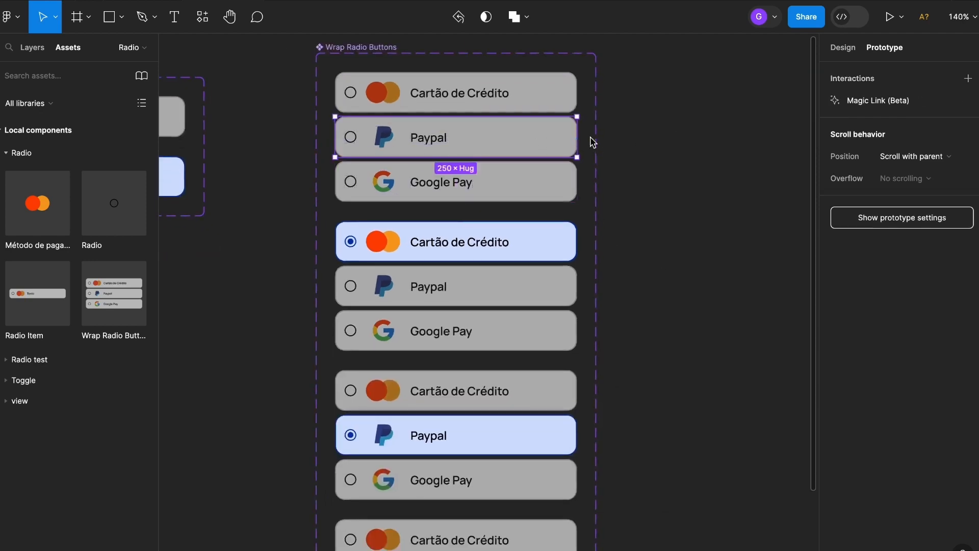
drag(579, 142, 556, 427)
drag(475, 414, 717, 164)
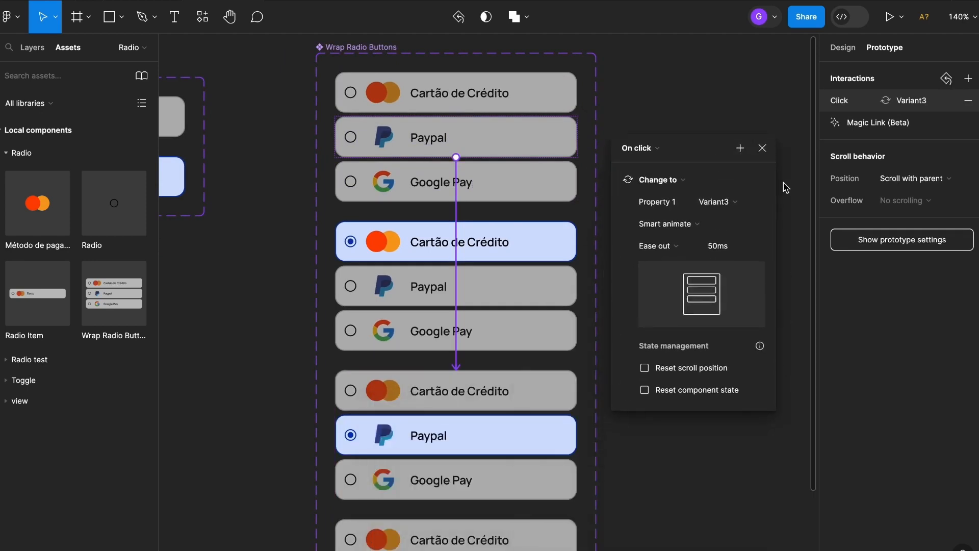
click(762, 148)
- Link the first variant's Google Pay item to Variant4 with an on-click Change to interaction using Smart animate
click(534, 186)
ctrl+scroll(533, 186, down, 2)
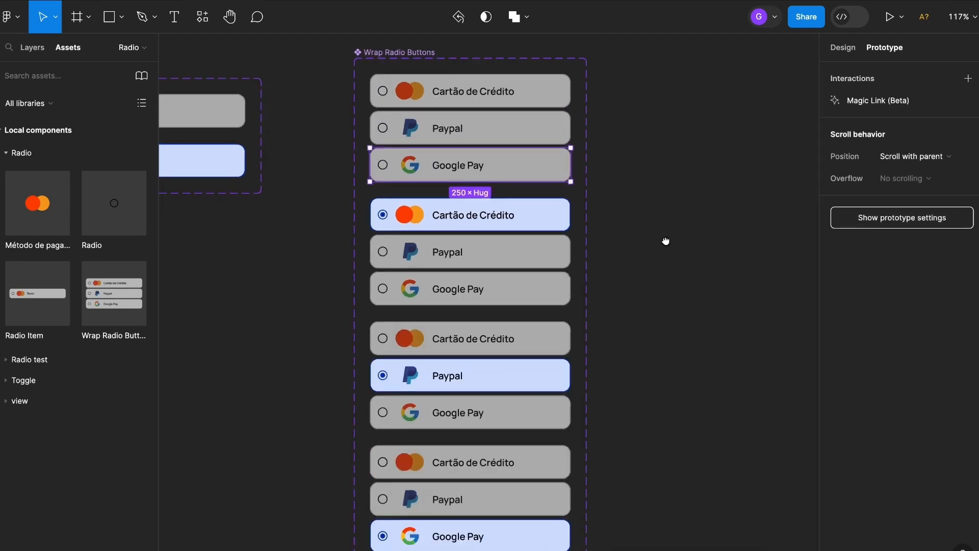
scroll(668, 253, down, 2)
drag(565, 116, 474, 468)
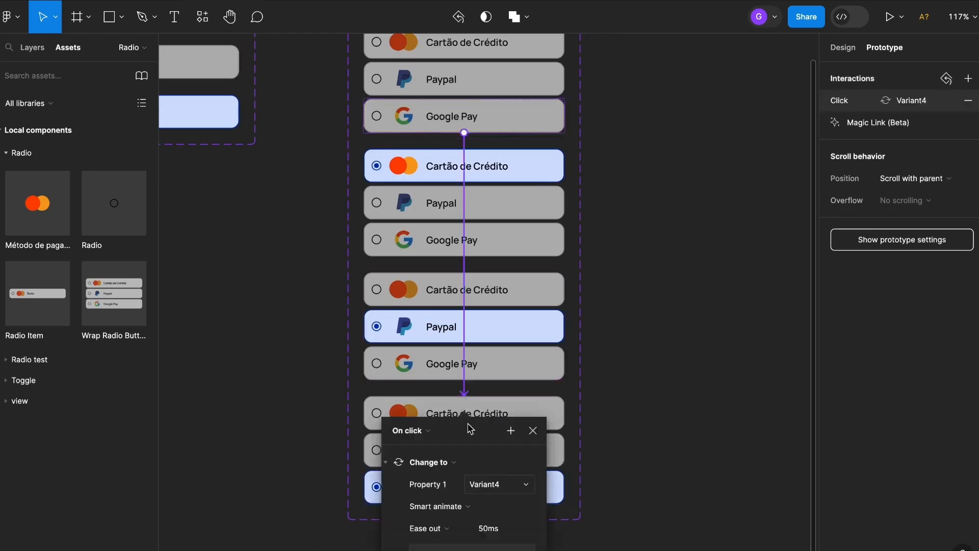
click(633, 249)
- In the second variant, link the Paypal item to Variant3 and the Google Pay item to Variant4 on click
drag(640, 240, 618, 333)
scroll(684, 269, down, 3)
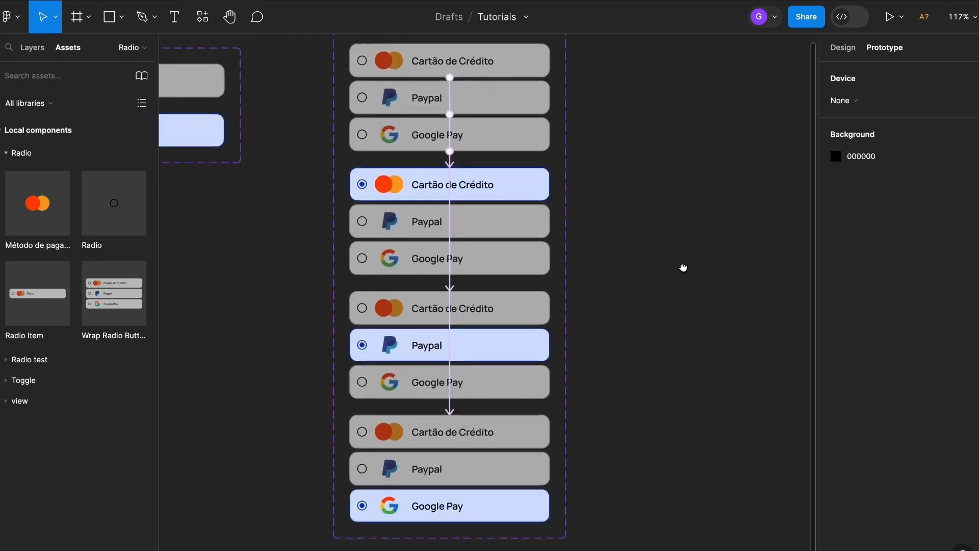
click(496, 227)
double_click(498, 228)
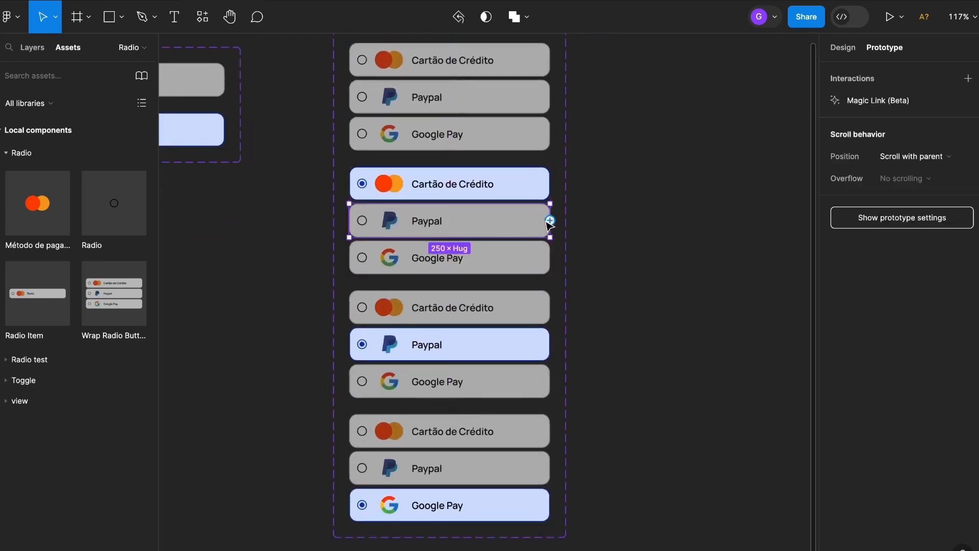
drag(551, 223, 492, 370)
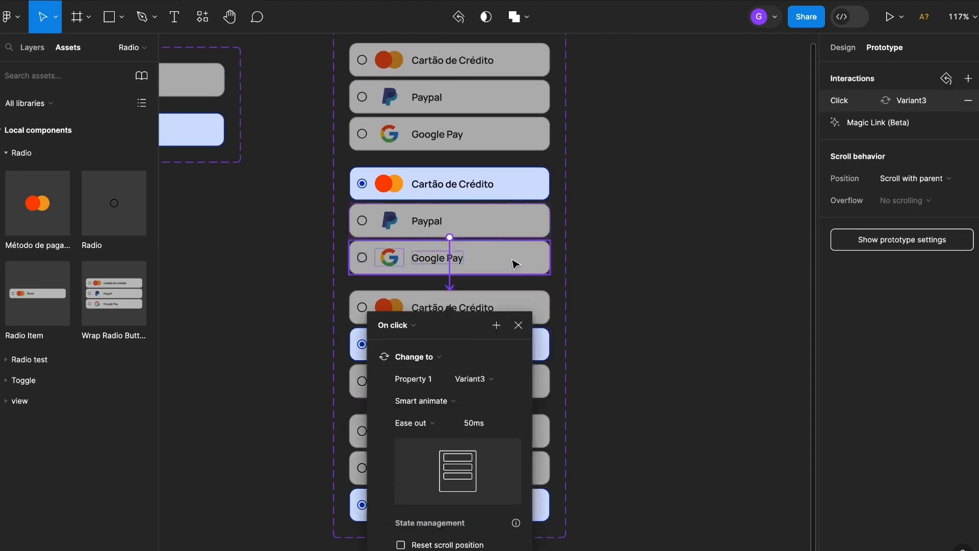
click(530, 261)
drag(550, 257, 483, 457)
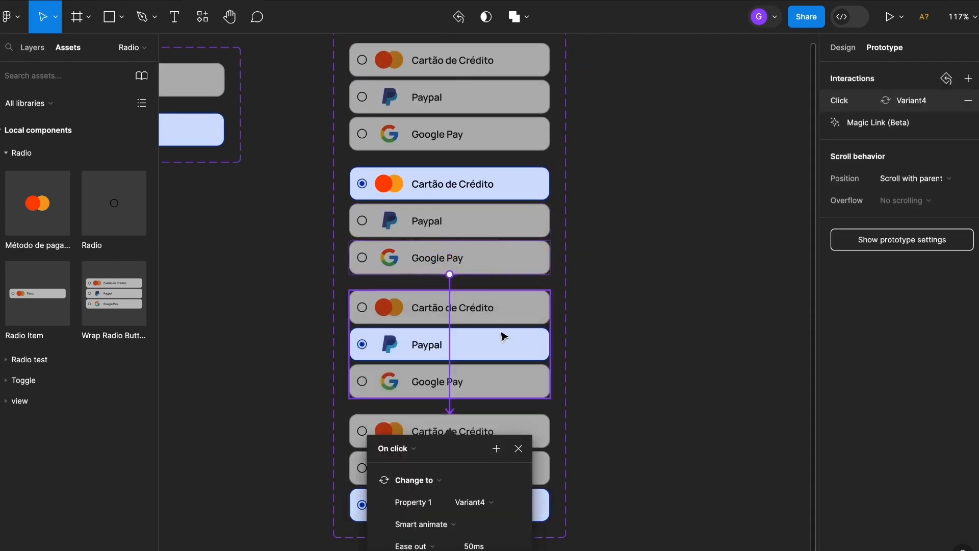
- In the third variant, link the Cartão de Crédito item to Variant2 and the Google Pay item to Variant4 on click
click(546, 306)
drag(583, 284, 535, 259)
click(537, 378)
drag(550, 382, 510, 236)
- In the fourth variant, link the Cartão de Crédito item to Variant2 and the Paypal item to Variant3 on click
double_click(546, 433)
click(519, 309)
click(542, 467)
drag(551, 468, 506, 347)
click(610, 282)
- Draw a frame of about 873 × 491 beside the Wrap Radio Buttons component set and name it "test"
scroll(485, 251, down, 3)
drag(661, 235, 575, 247)
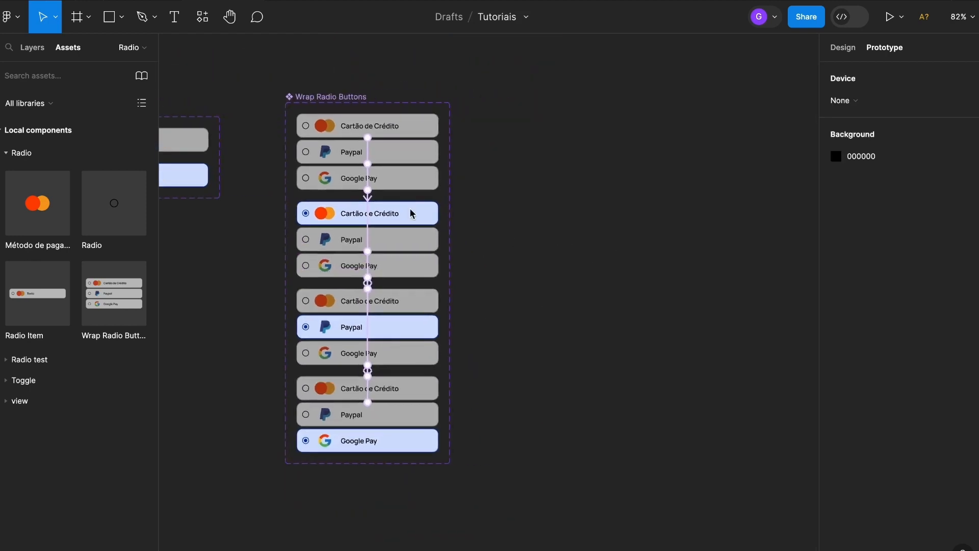
click(81, 21)
drag(473, 102, 820, 382)
double_click(352, 96)
text(text)
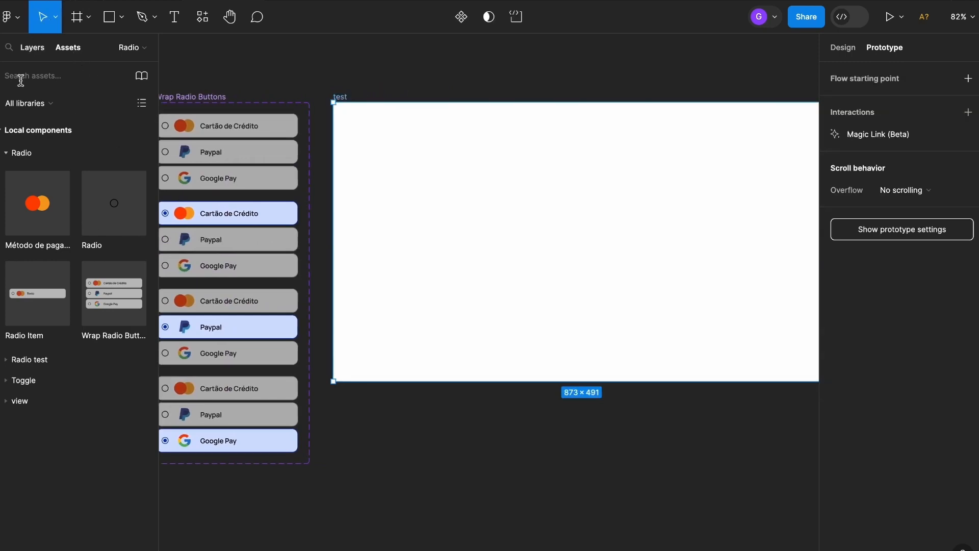
- Place a Wrap Radio Buttons instance at the centre of the test frame and present that frame as a prototype
drag(112, 296, 564, 241)
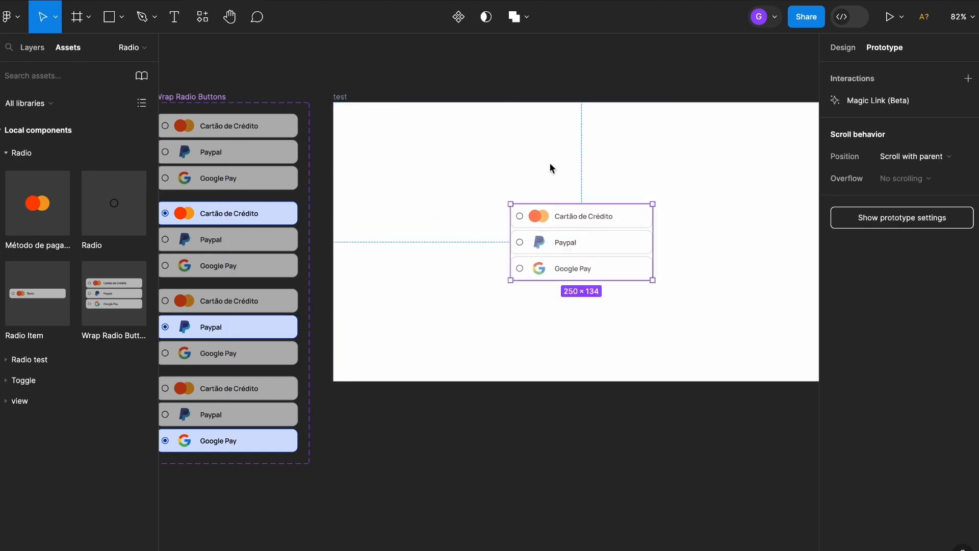
click(596, 153)
scroll(597, 153, right, 1)
click(335, 100)
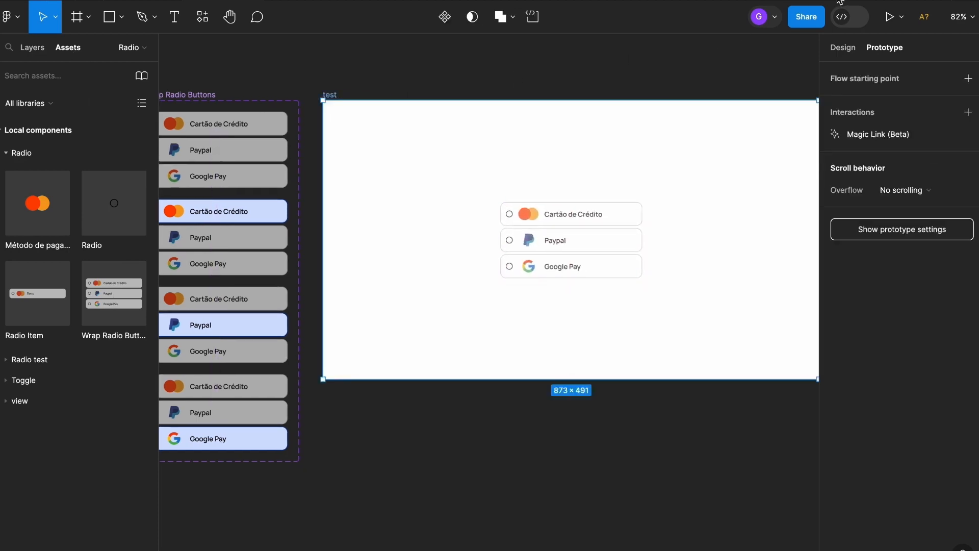
click(890, 17)
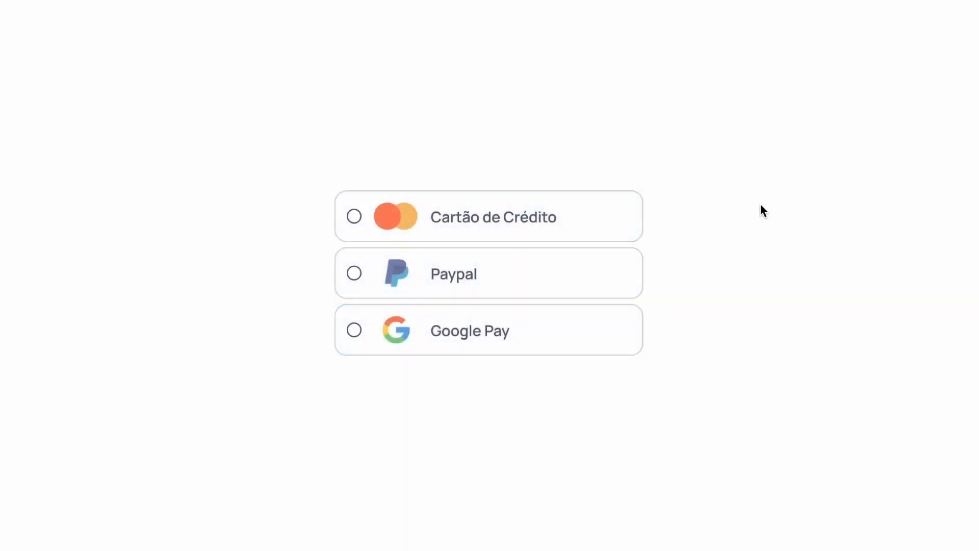